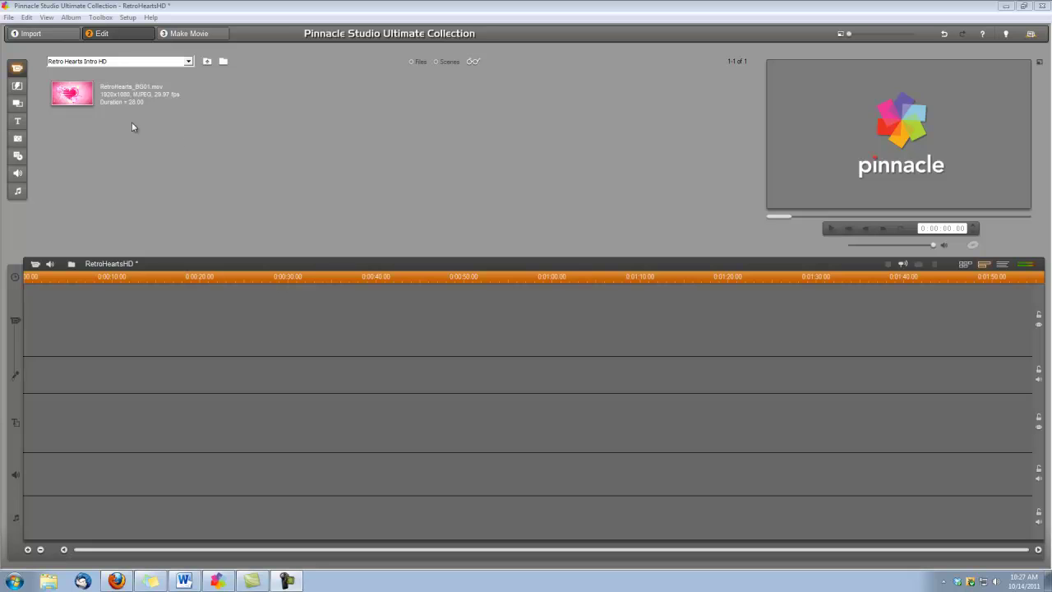
# Drop RetroHearts_BG01 at the start of the video track and set its duration to 0:00:18
pyautogui.click(72, 93)
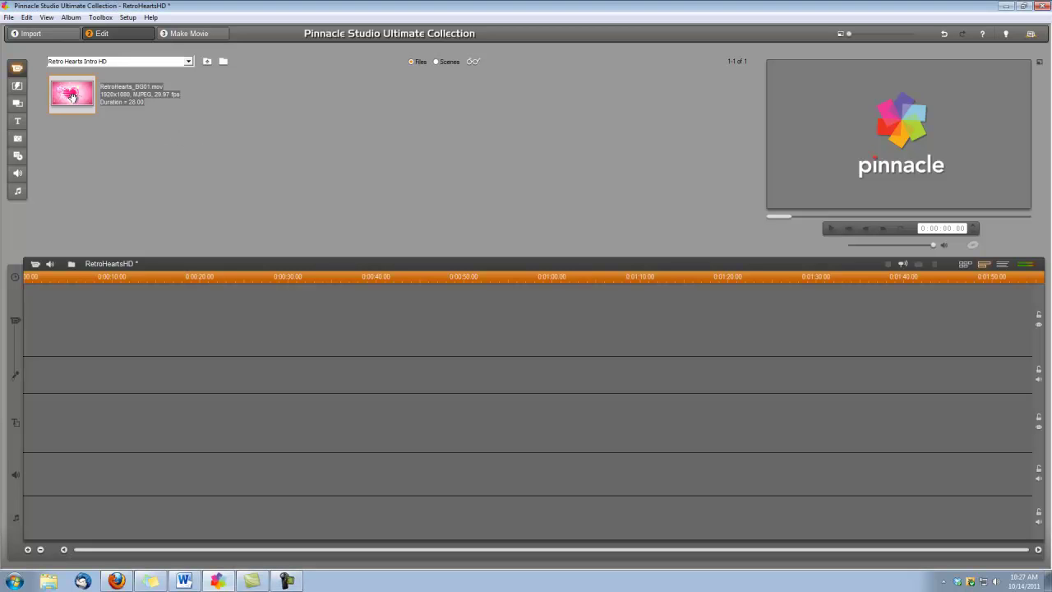
pyautogui.moveTo(62, 266); pyautogui.dragTo(36, 327)
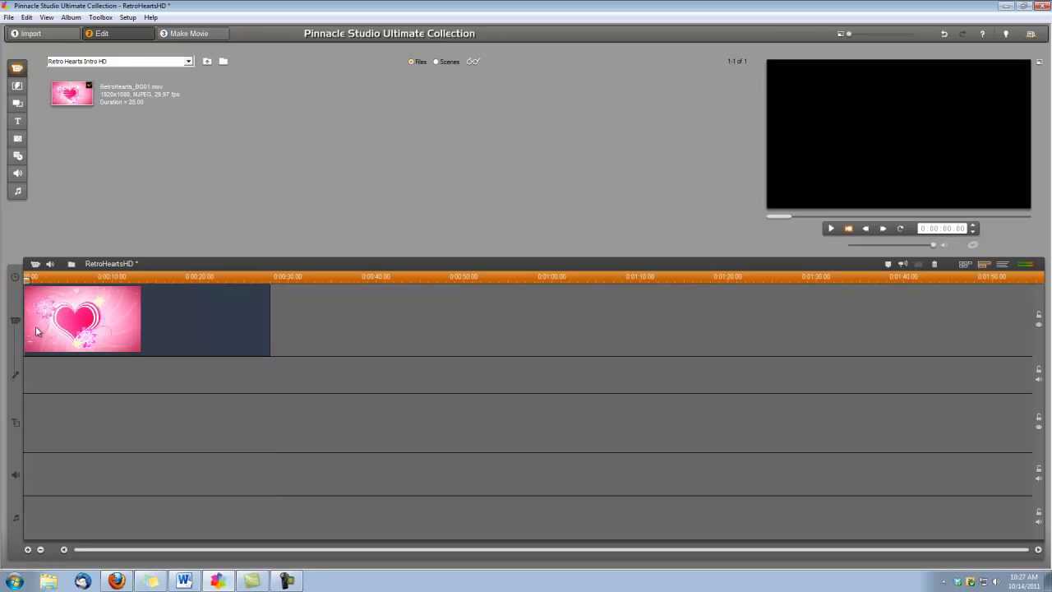
pyautogui.click(35, 264)
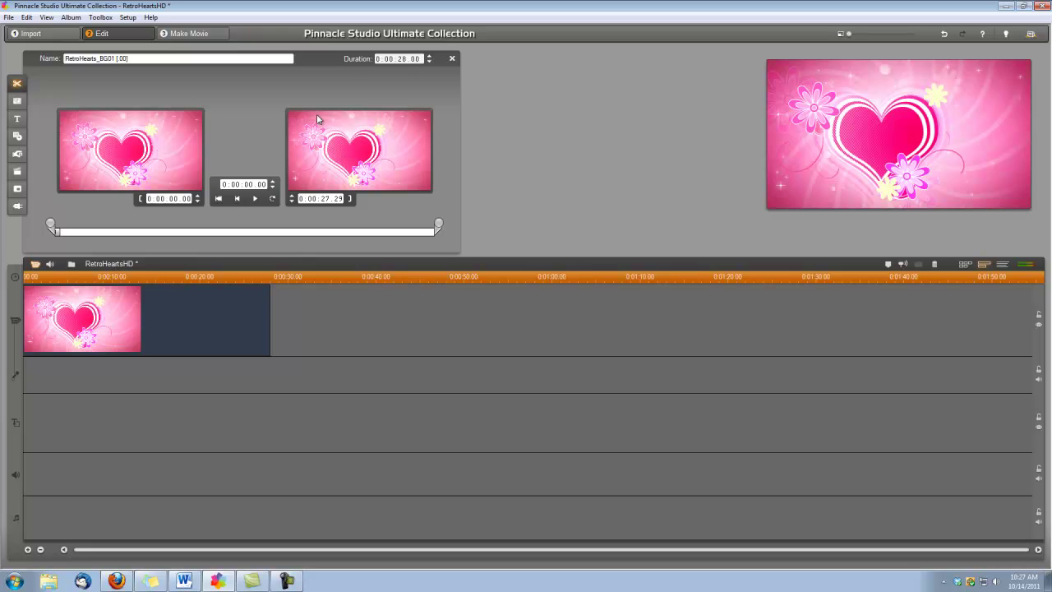
pyautogui.click(402, 59)
pyautogui.write('18')
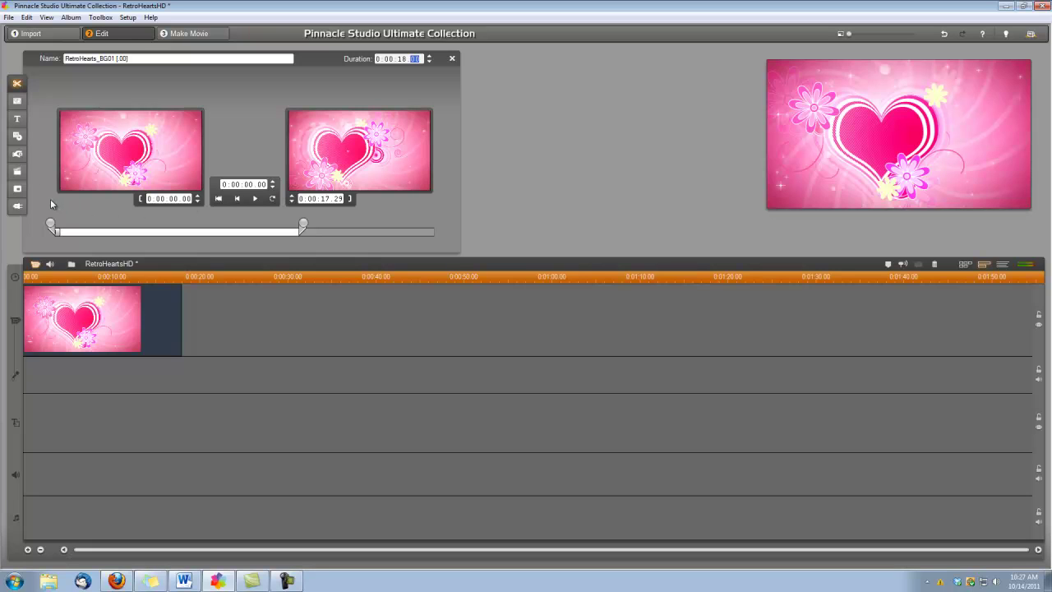
# Create a Motion Title Overlay with its font set to Palatino Linotype
pyautogui.click(18, 119)
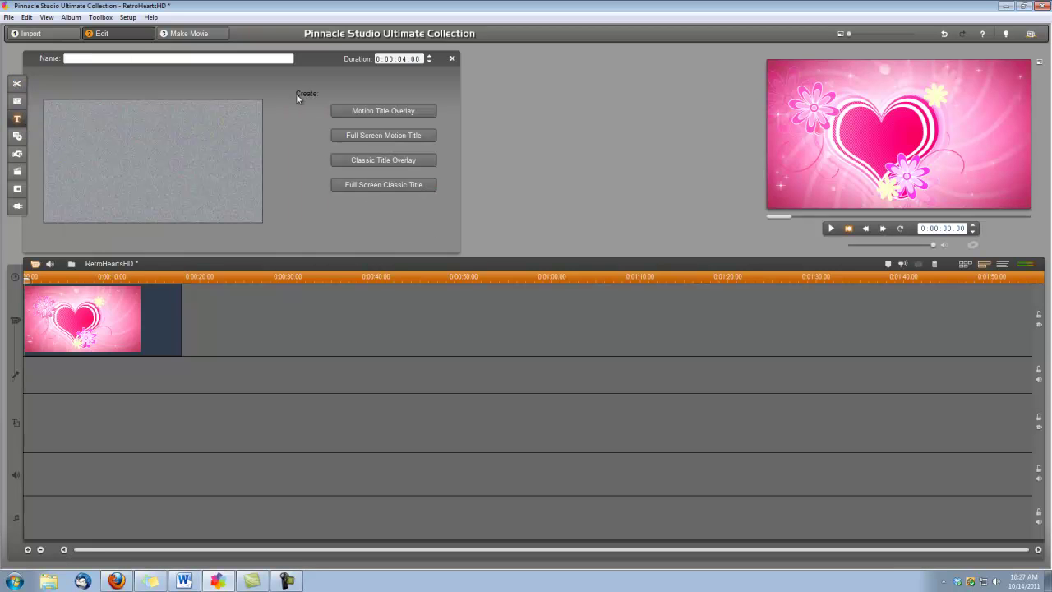
pyautogui.click(379, 112)
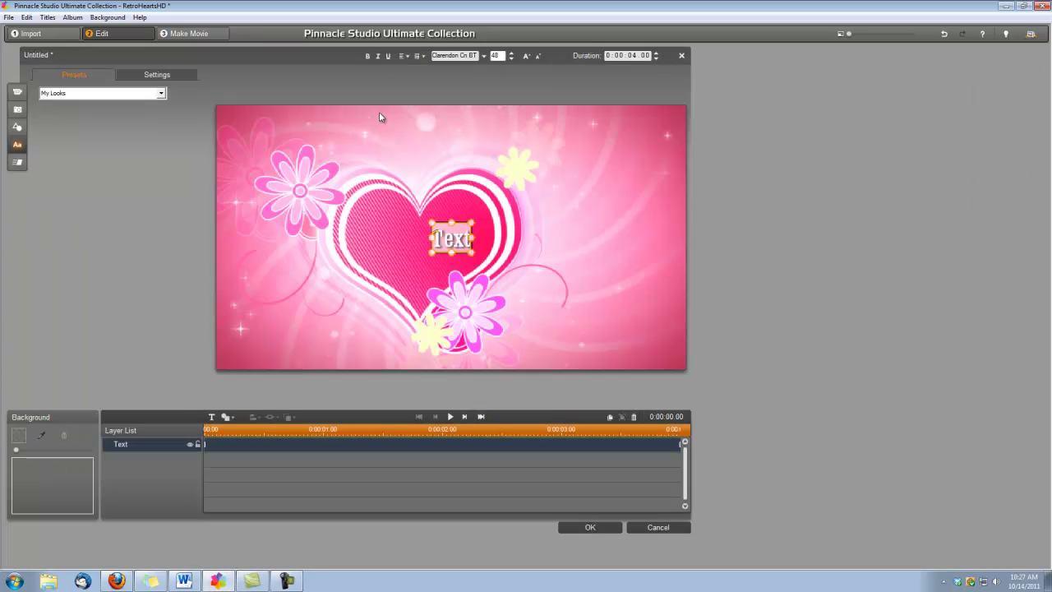
pyautogui.click(483, 55)
pyautogui.moveTo(596, 80); pyautogui.dragTo(589, 296)
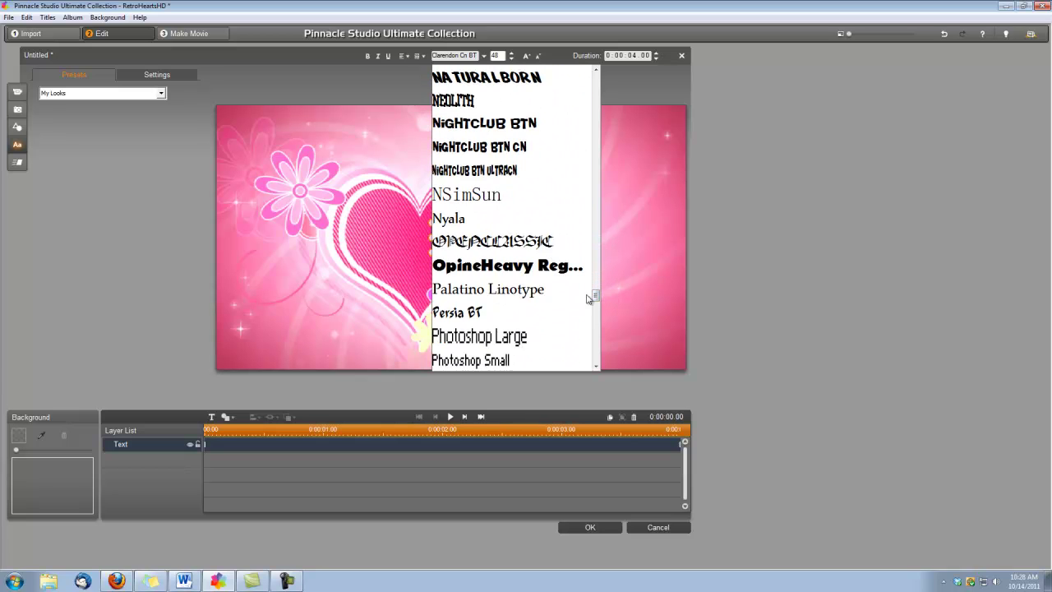
pyautogui.click(543, 289)
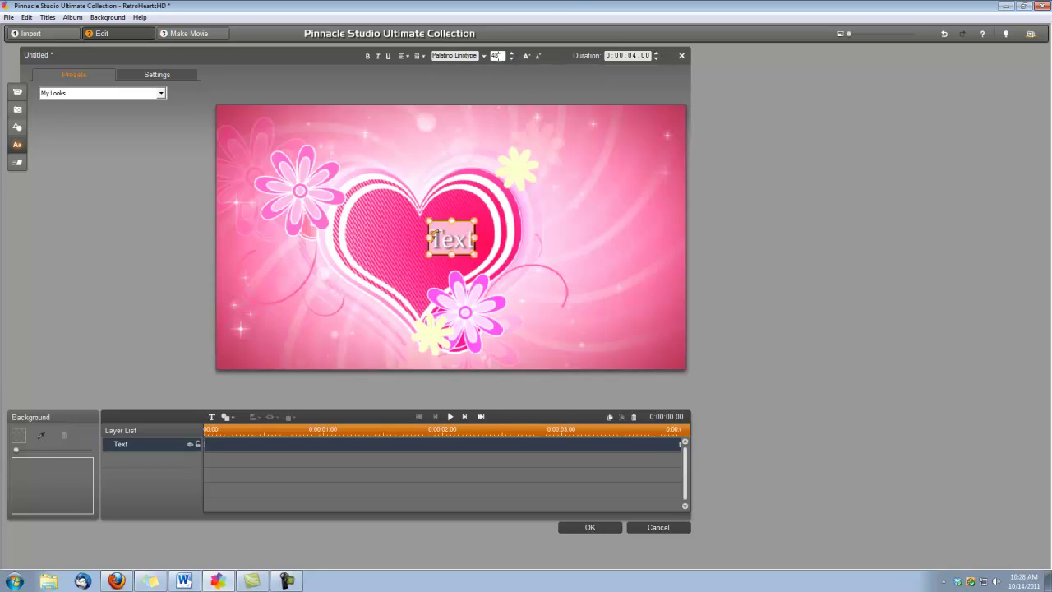
# Set the font size to 32, enter an 18-second title duration, and type 'March 5, 200'
pyautogui.click(496, 55)
pyautogui.write('32')
pyautogui.press('Return')
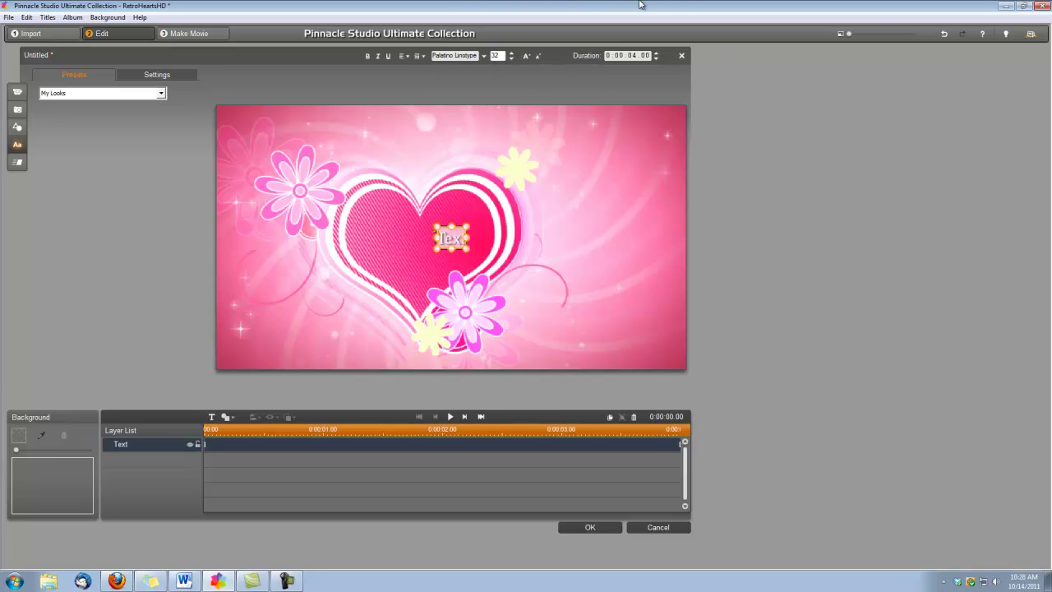
pyautogui.click(634, 56)
pyautogui.write('10')
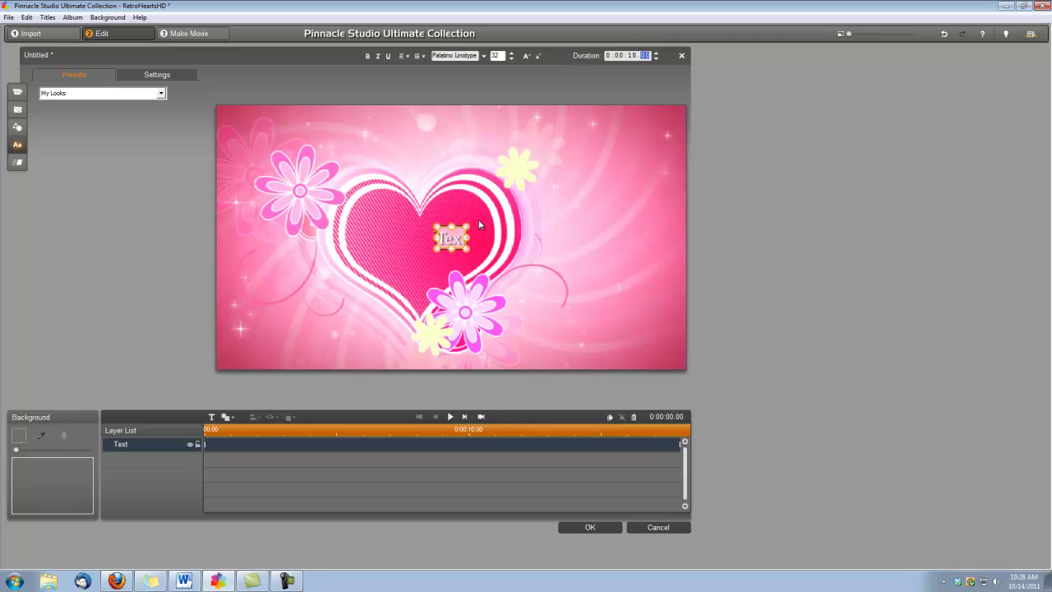
pyautogui.write('18')
pyautogui.write('Mar')
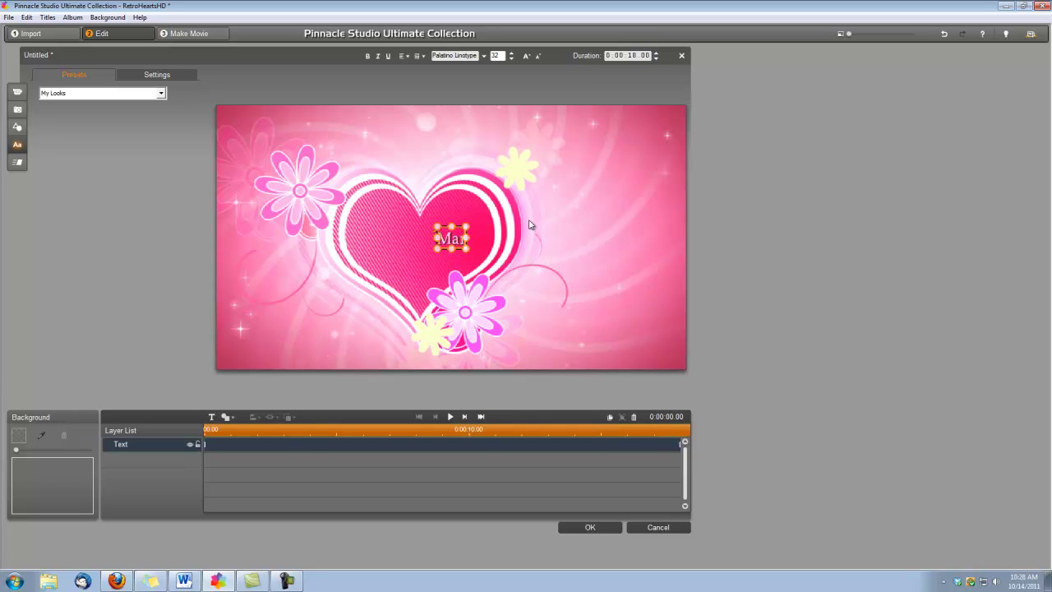
pyautogui.write('ch')
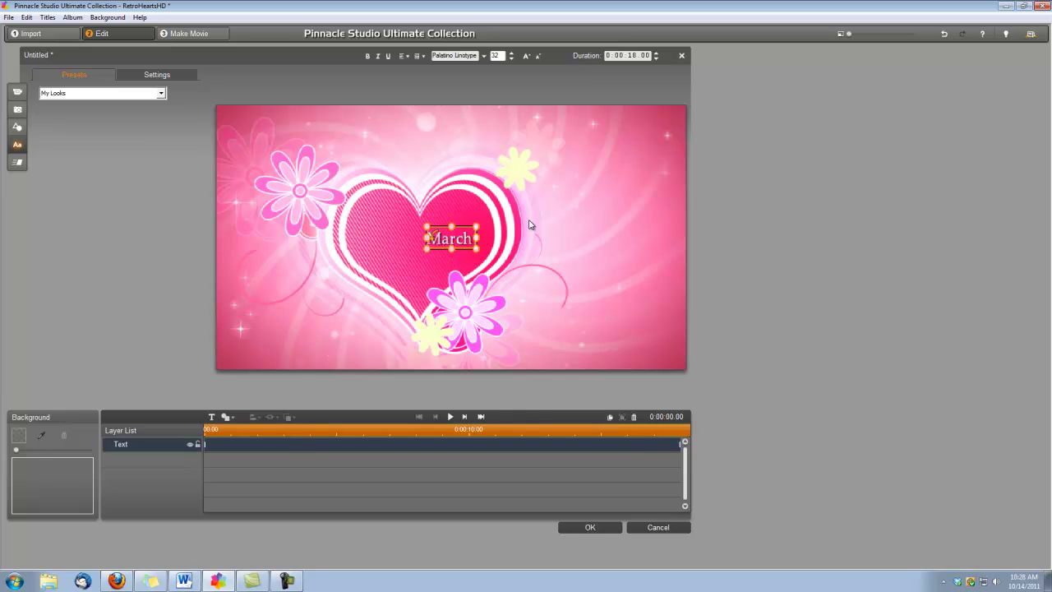
pyautogui.write(' 5, 200')
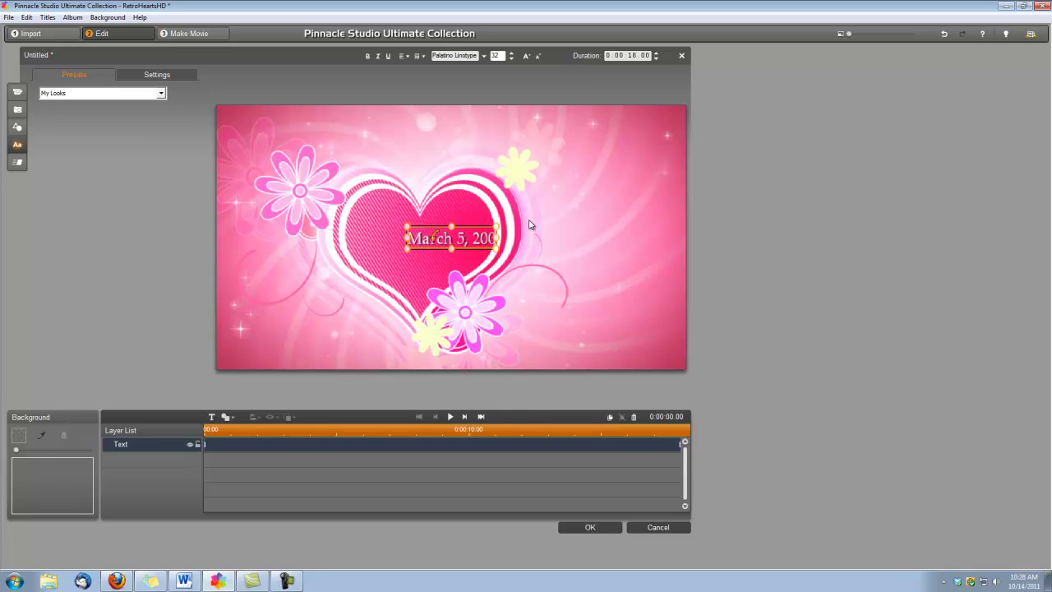
# Correct the year so the text reads March 5, 2011, and nudge it left inside the heart
pyautogui.press('BackSpace')
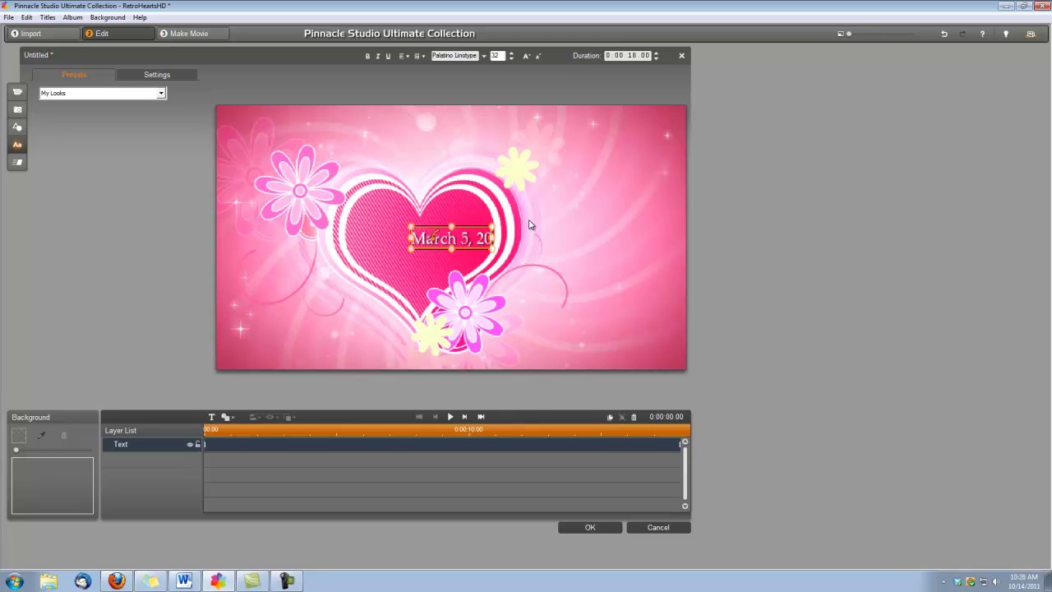
pyautogui.write('11')
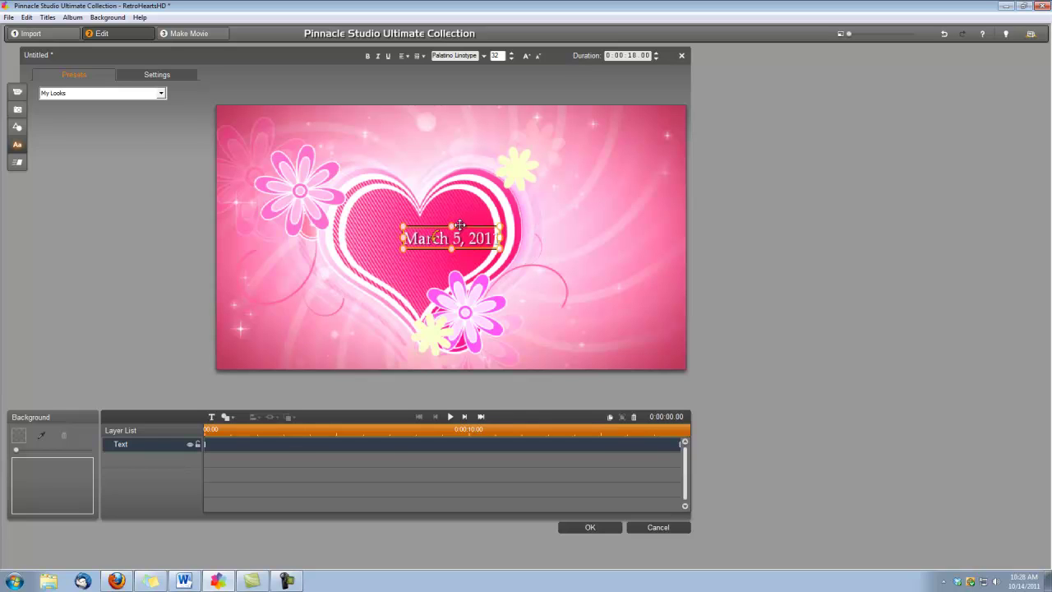
pyautogui.moveTo(460, 229); pyautogui.dragTo(430, 226)
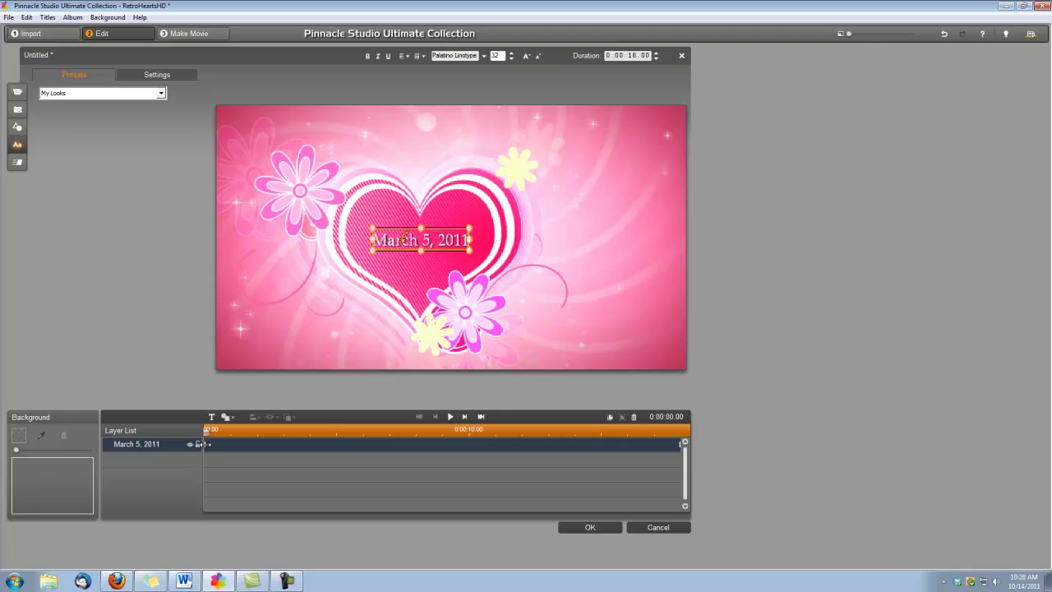
# Trim the March 5, 2011 layer to start slightly later and end around 6 seconds
pyautogui.moveTo(200, 444); pyautogui.dragTo(230, 444)
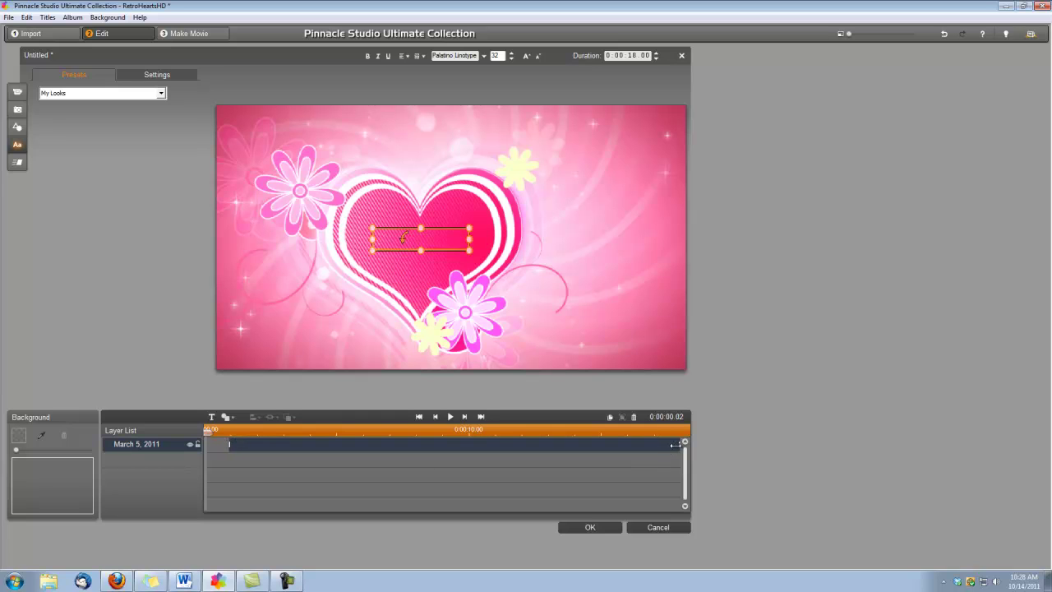
pyautogui.moveTo(674, 445); pyautogui.dragTo(352, 445)
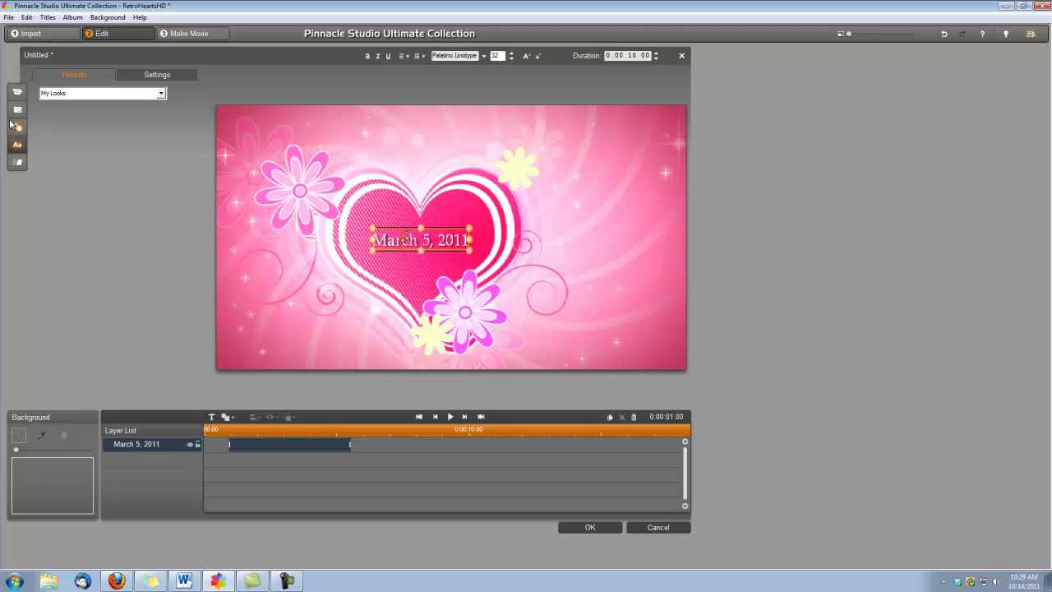
# Give the March 5, 2011 layer the Page From Infinity entrance animation
pyautogui.click(17, 166)
pyautogui.click(16, 164)
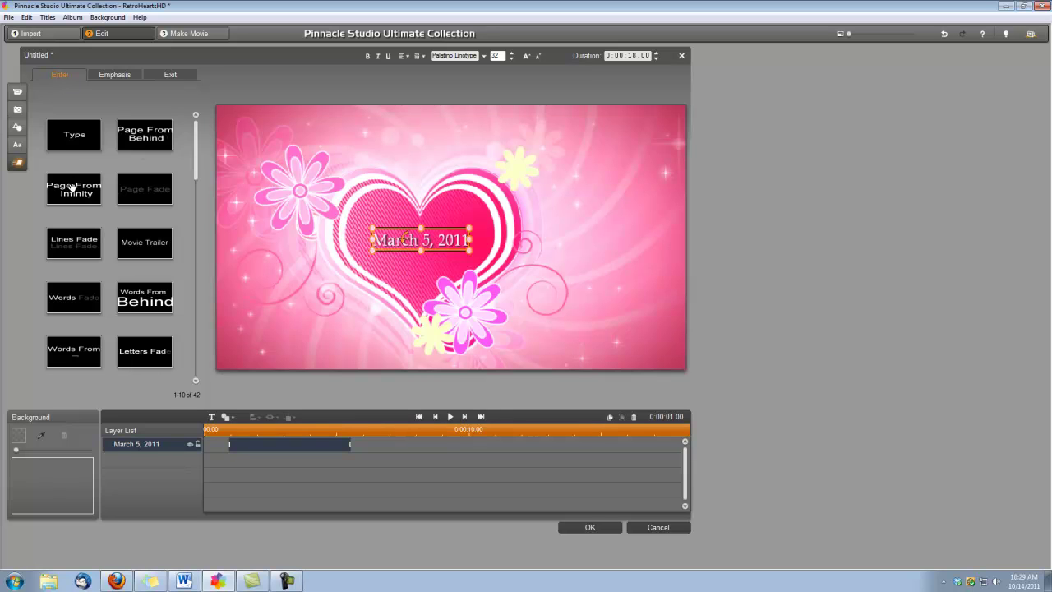
pyautogui.moveTo(72, 190)
pyautogui.mouseDown()
pyautogui.moveTo(120, 225)
pyautogui.moveTo(226, 401)
pyautogui.moveTo(235, 444)
pyautogui.mouseUp()
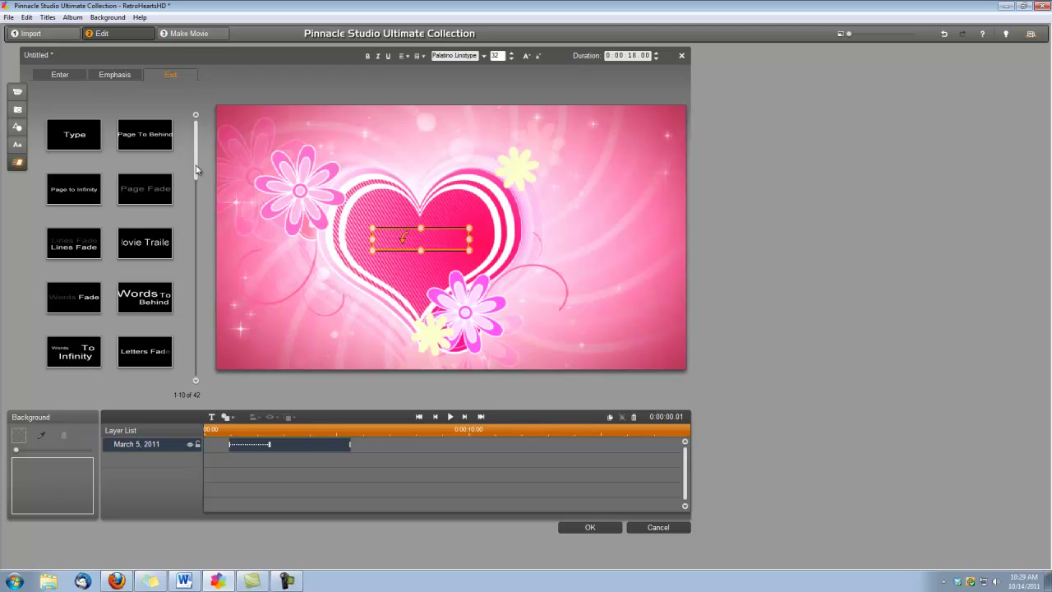
# Add the Letters to Left exit, preview the title, and shorten the entrance segment
pyautogui.moveTo(195, 170); pyautogui.dragTo(195, 263)
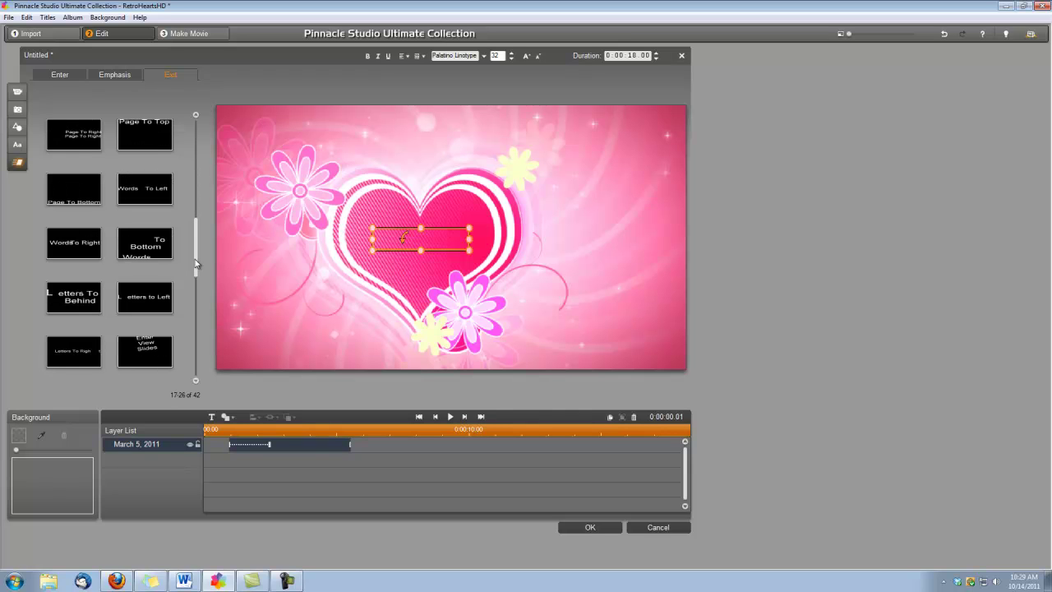
pyautogui.moveTo(146, 294); pyautogui.dragTo(336, 444)
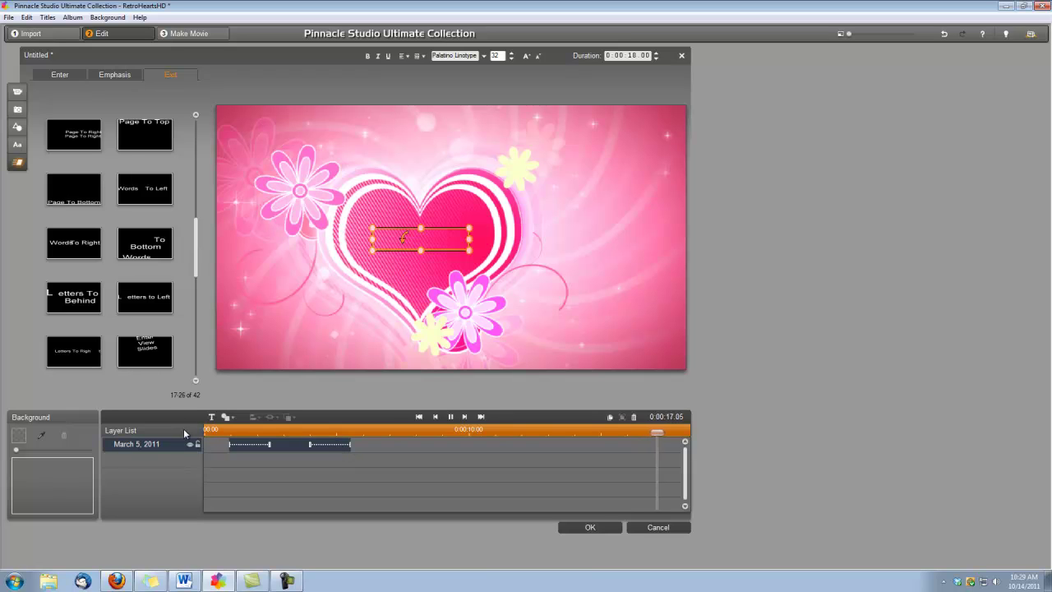
pyautogui.click(449, 416)
pyautogui.click(450, 416)
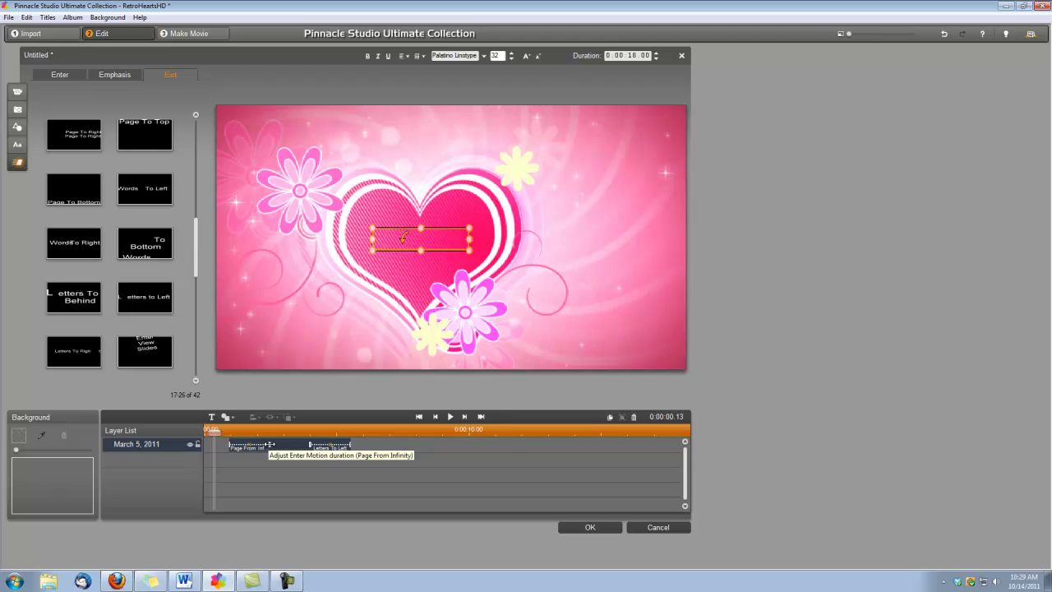
pyautogui.moveTo(268, 444); pyautogui.dragTo(319, 445)
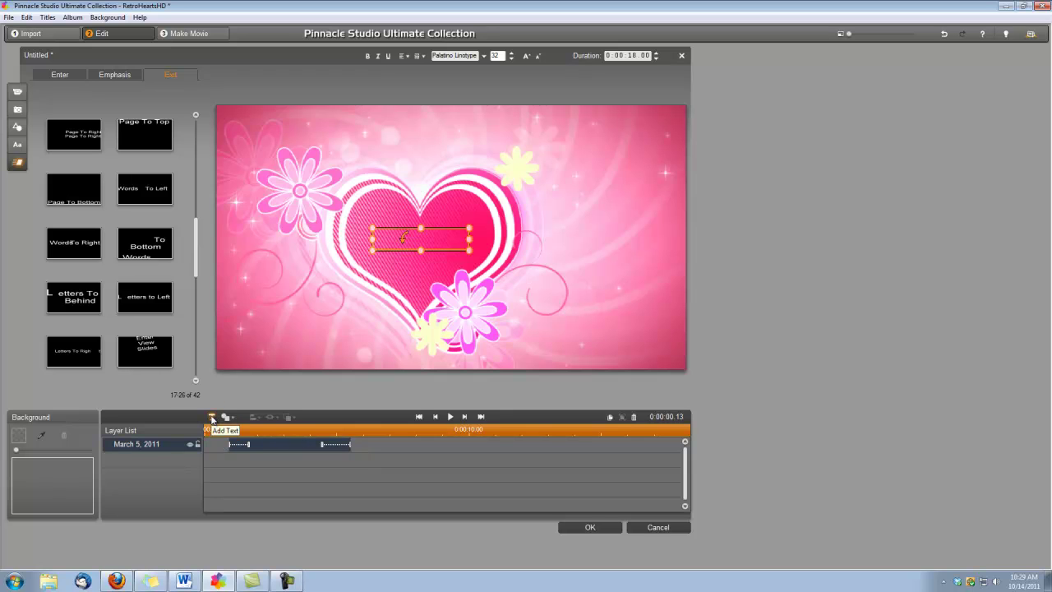
# Add a second text layer with the couple's names and '&' stacked on three lines
pyautogui.click(212, 418)
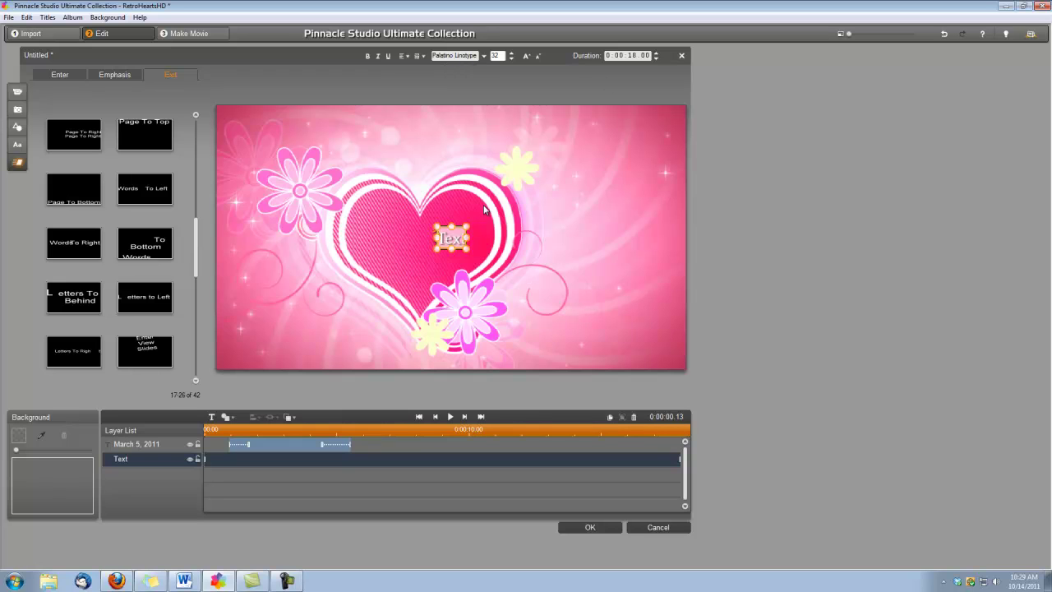
pyautogui.click(454, 236)
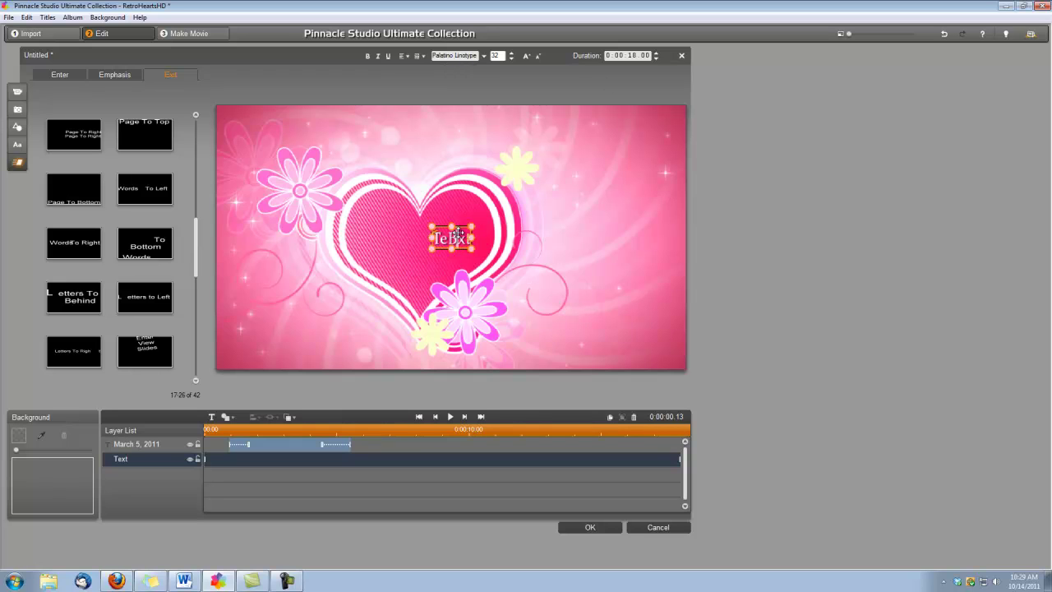
pyautogui.click(457, 237)
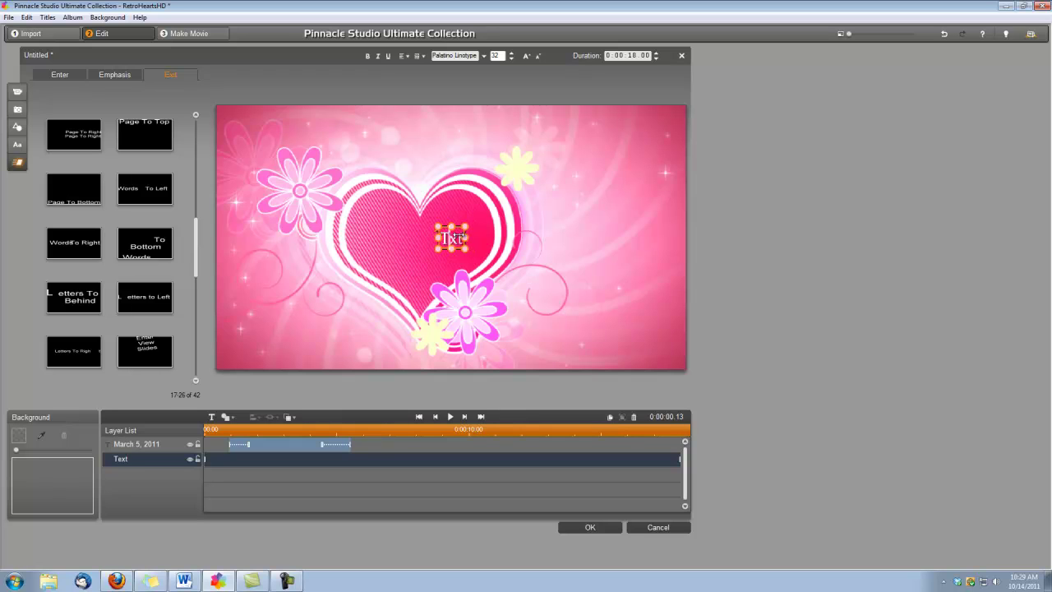
pyautogui.doubleClick(451, 239)
pyautogui.write('Br')
pyautogui.write('nnie')
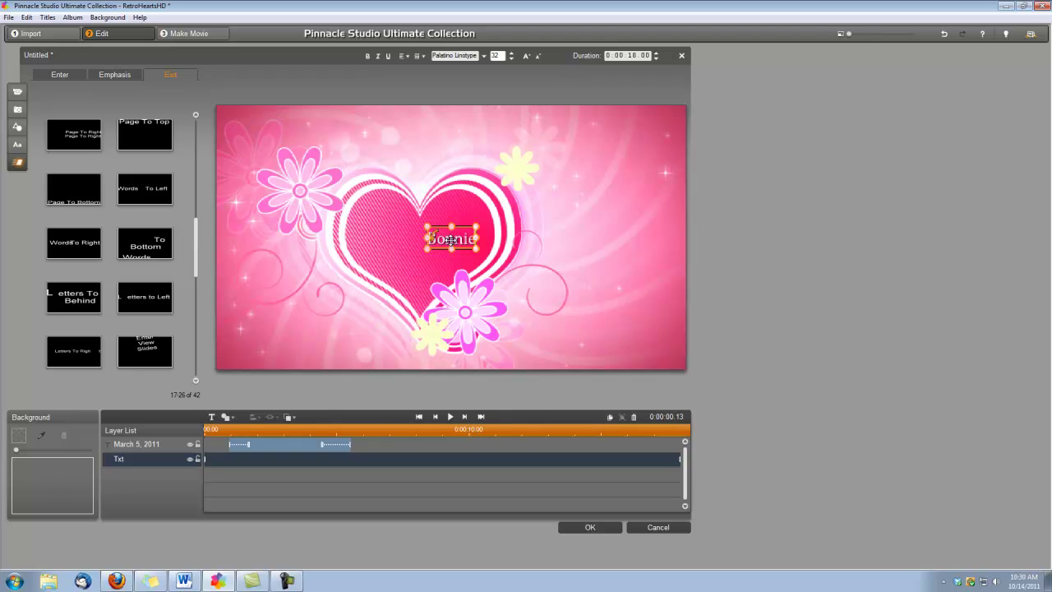
pyautogui.press('Return')
pyautogui.write('&')
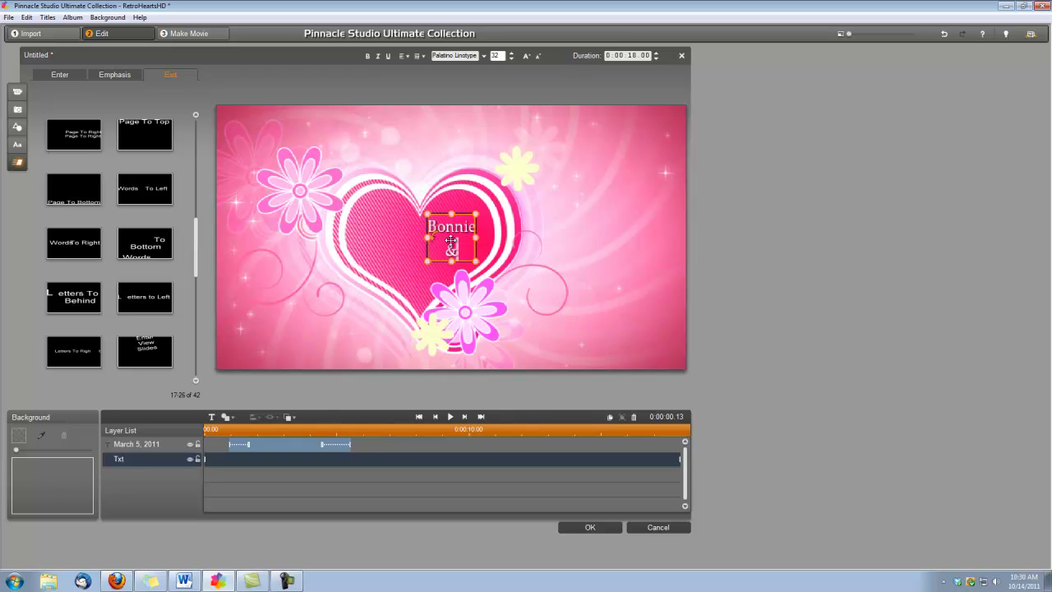
pyautogui.press('Return')
pyautogui.write('Clyd')
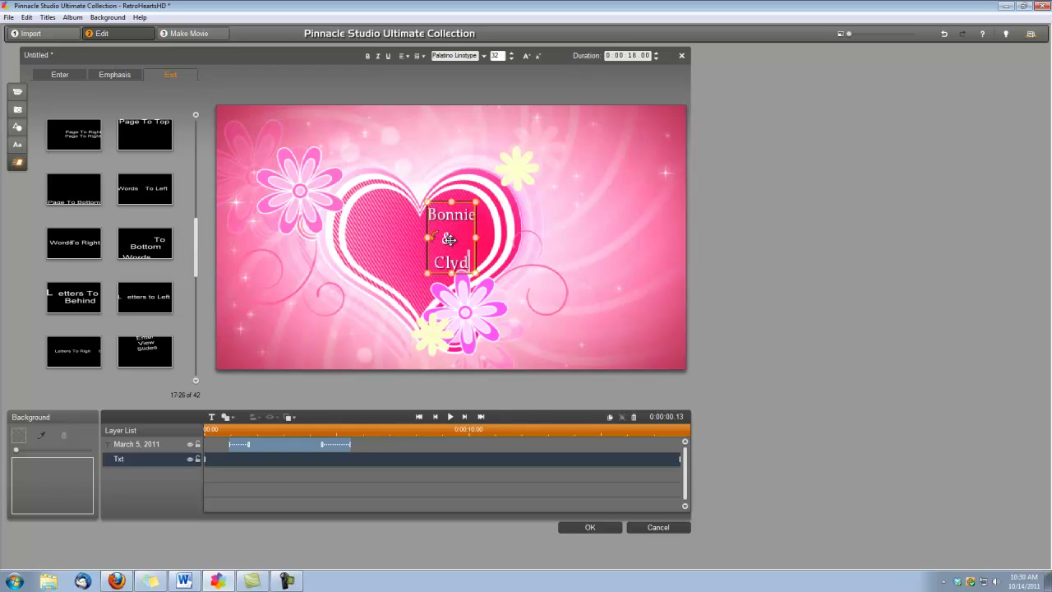
pyautogui.write("e's")
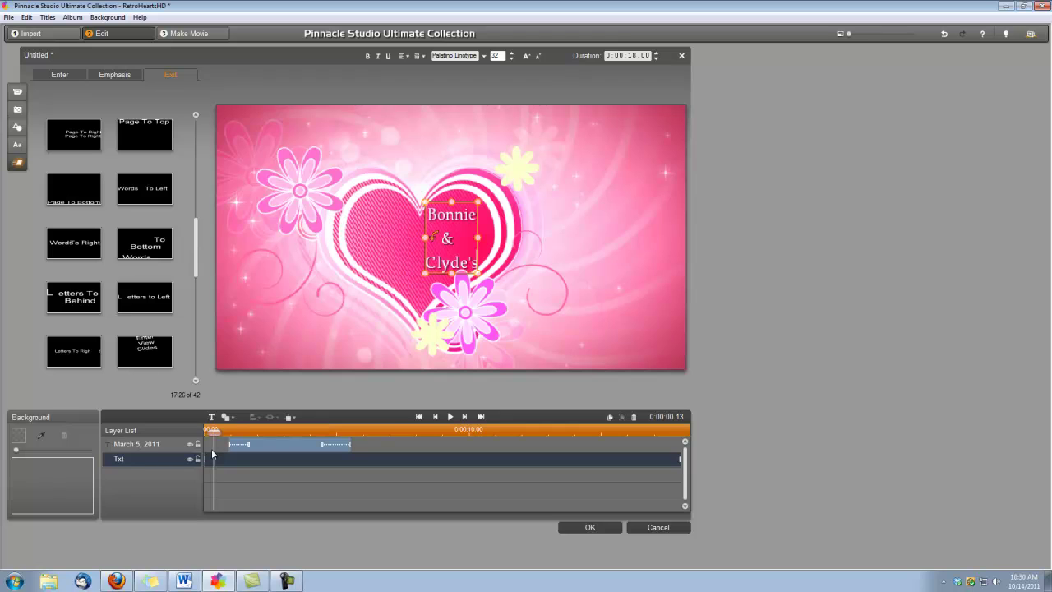
# Retime the names layer to run roughly 6 to 12 seconds and centre it in the heart
pyautogui.moveTo(206, 458); pyautogui.dragTo(378, 469)
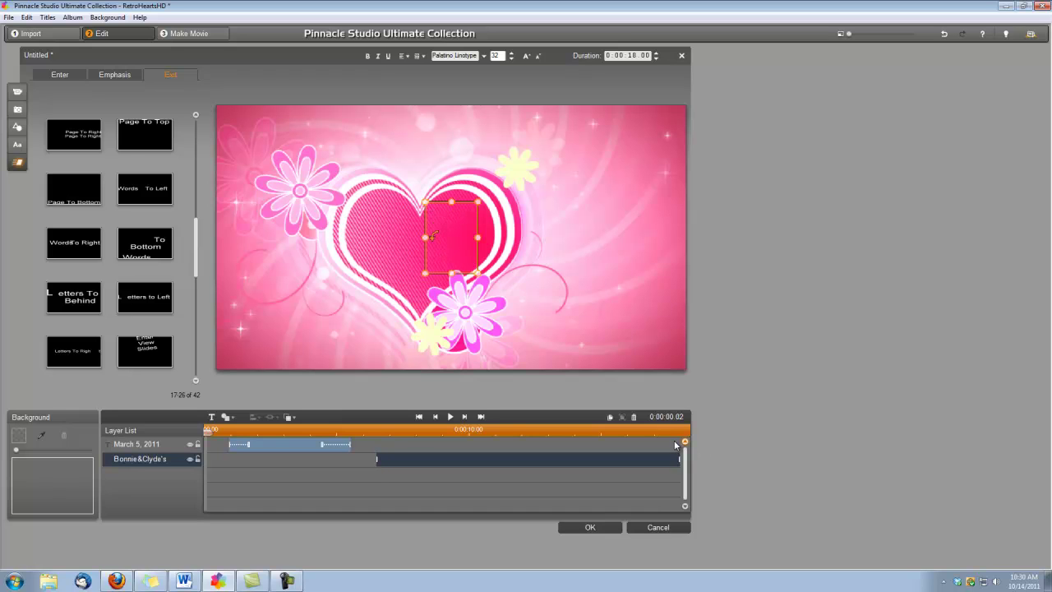
pyautogui.moveTo(679, 458); pyautogui.dragTo(541, 462)
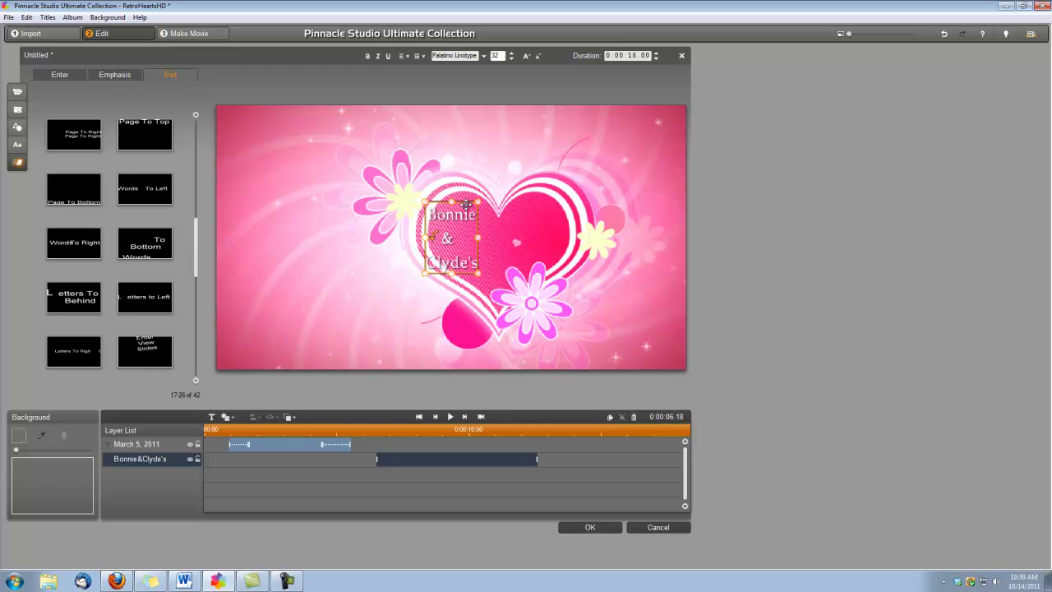
pyautogui.moveTo(462, 200); pyautogui.dragTo(508, 212)
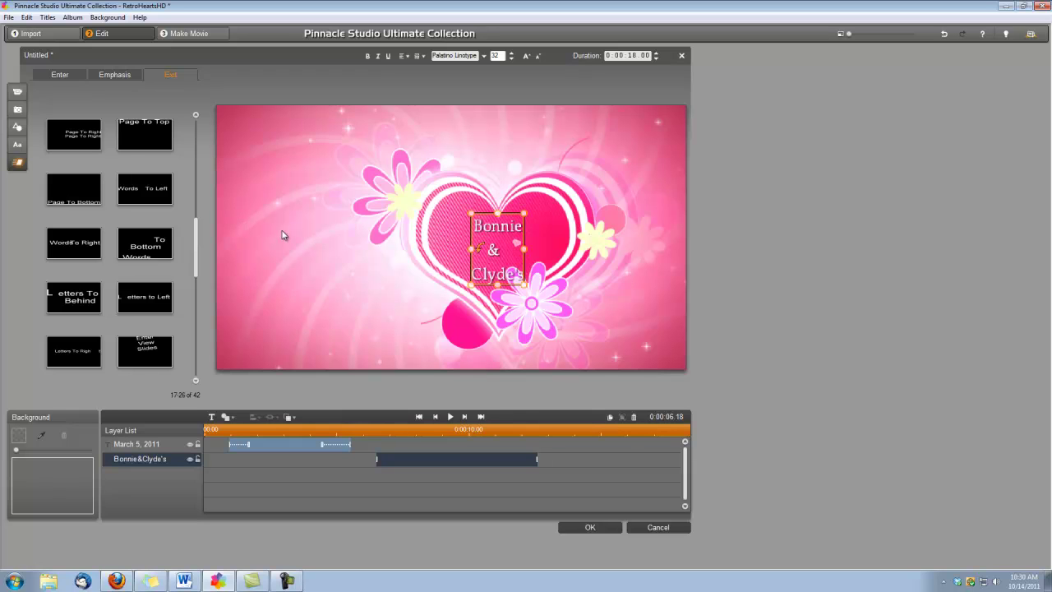
# Give the names layer a Page From Infinity entrance and a Letters To Right exit
pyautogui.click(63, 76)
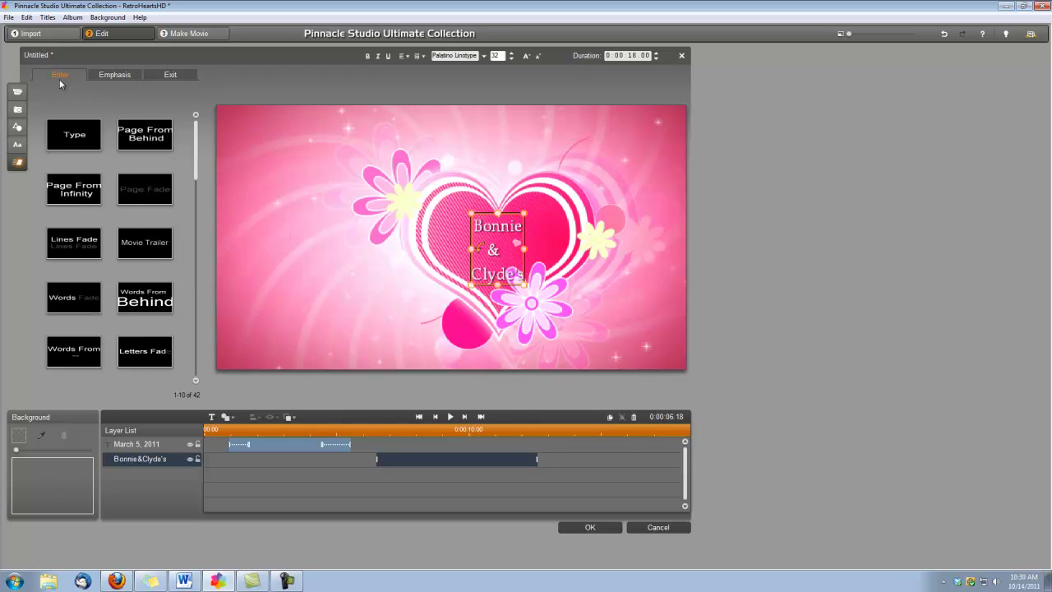
pyautogui.moveTo(74, 196); pyautogui.dragTo(402, 459)
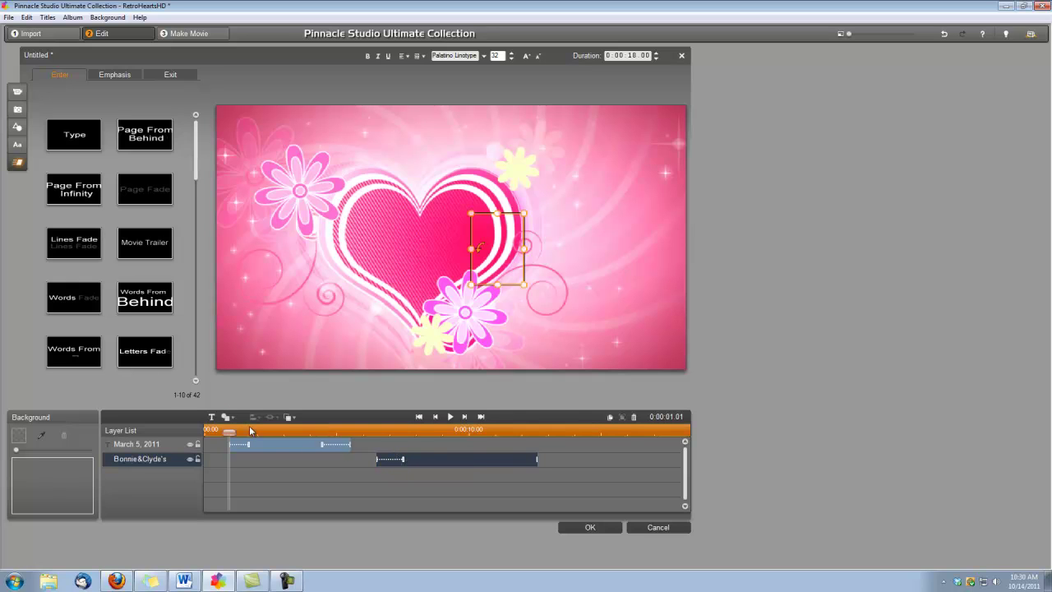
pyautogui.click(195, 381)
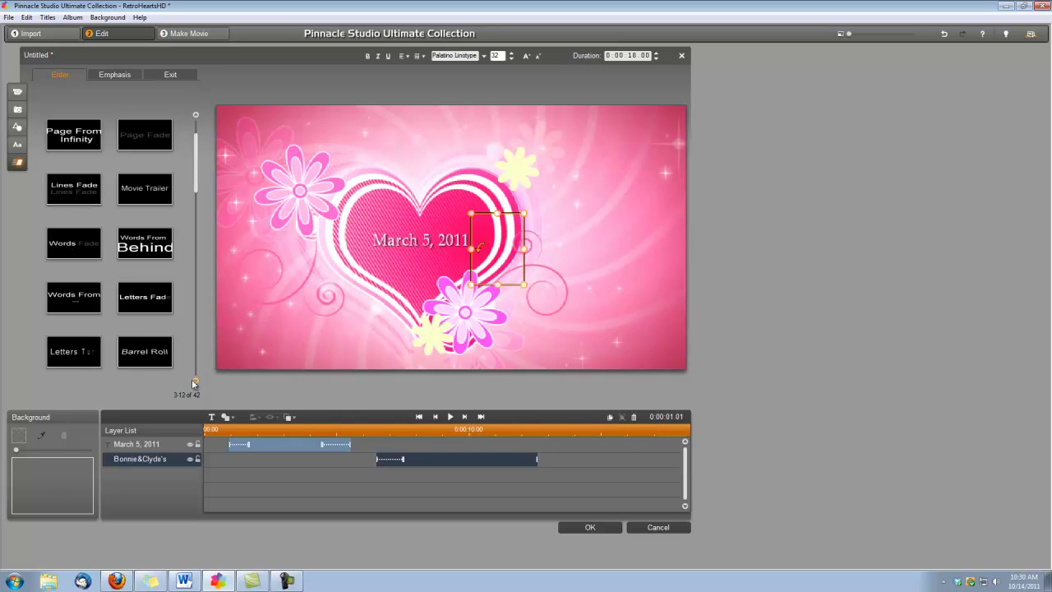
pyautogui.click(195, 381)
pyautogui.click(195, 381)
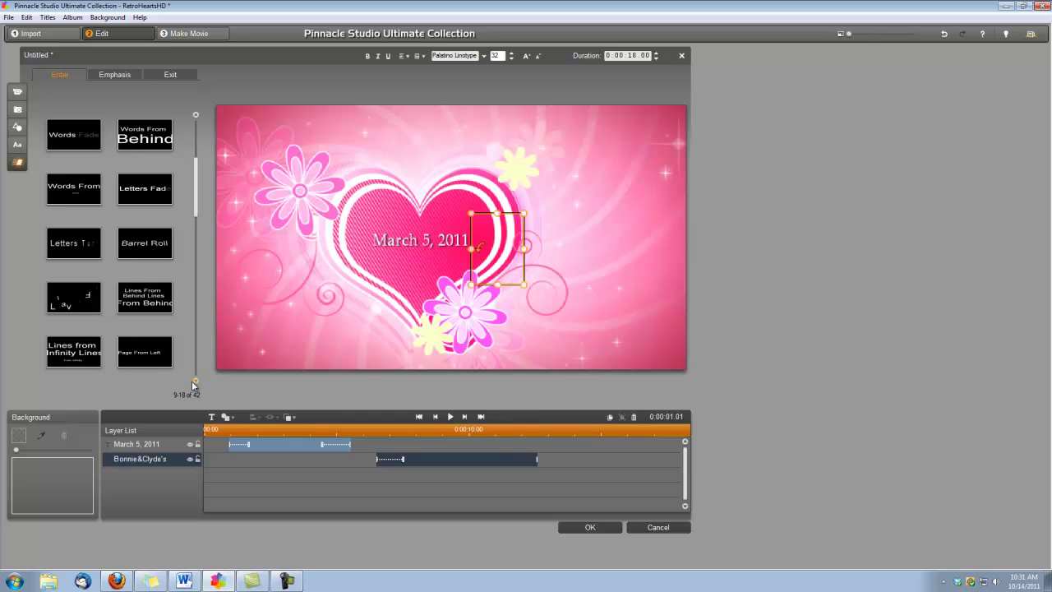
pyautogui.scroll(-3, 195, 384)
pyautogui.moveTo(521, 463)
pyautogui.mouseDown()
pyautogui.moveTo(499, 461)
pyautogui.moveTo(511, 463)
pyautogui.mouseUp()
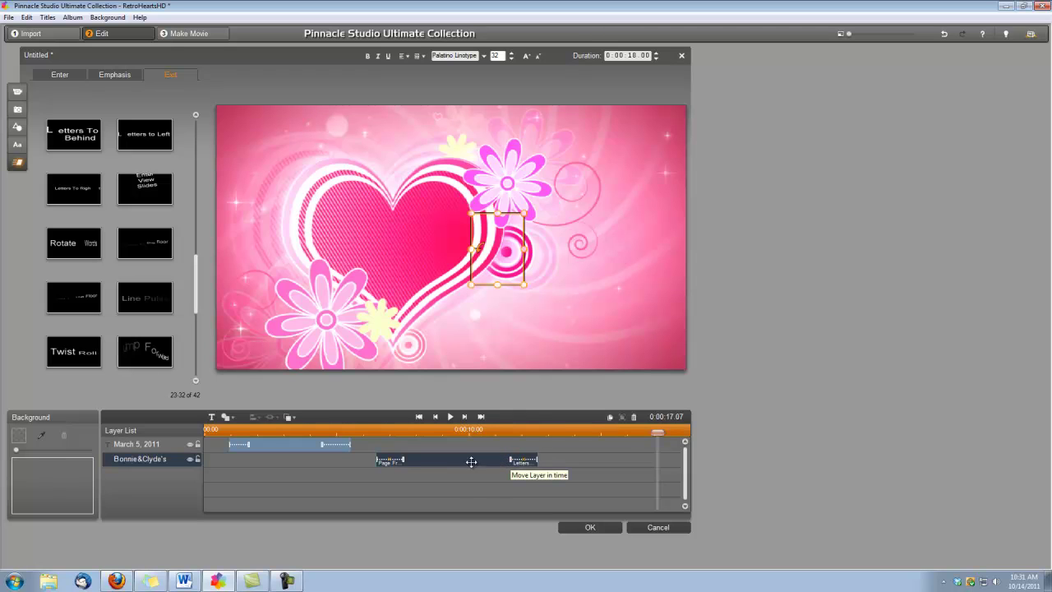
# Add a third text layer reading 'Wedding' / 'Day', starting where the names layer ends
pyautogui.click(212, 417)
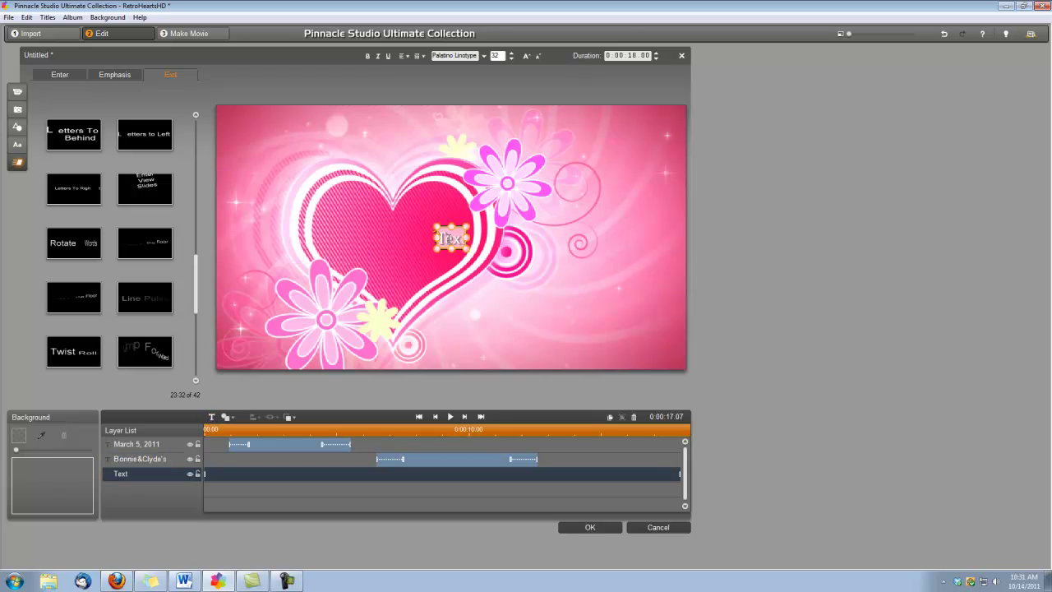
pyautogui.write('Wedding')
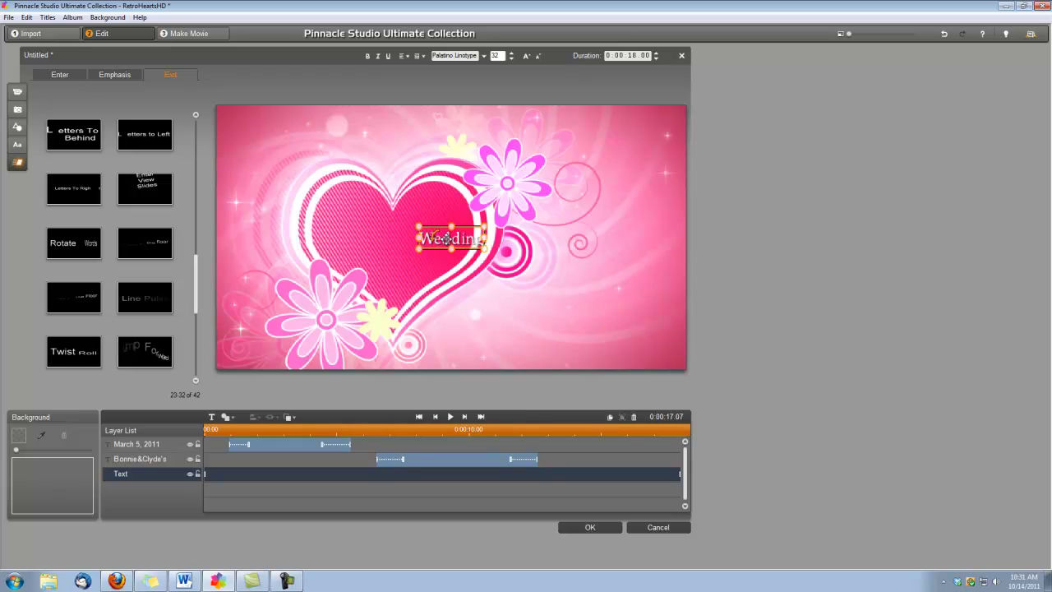
pyautogui.press('Return')
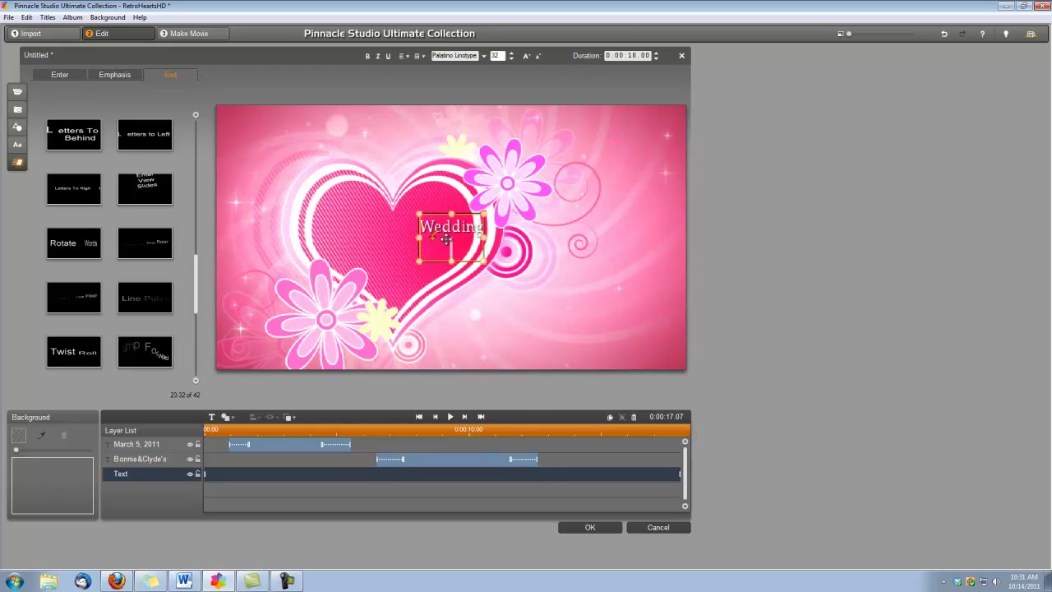
pyautogui.write('Day')
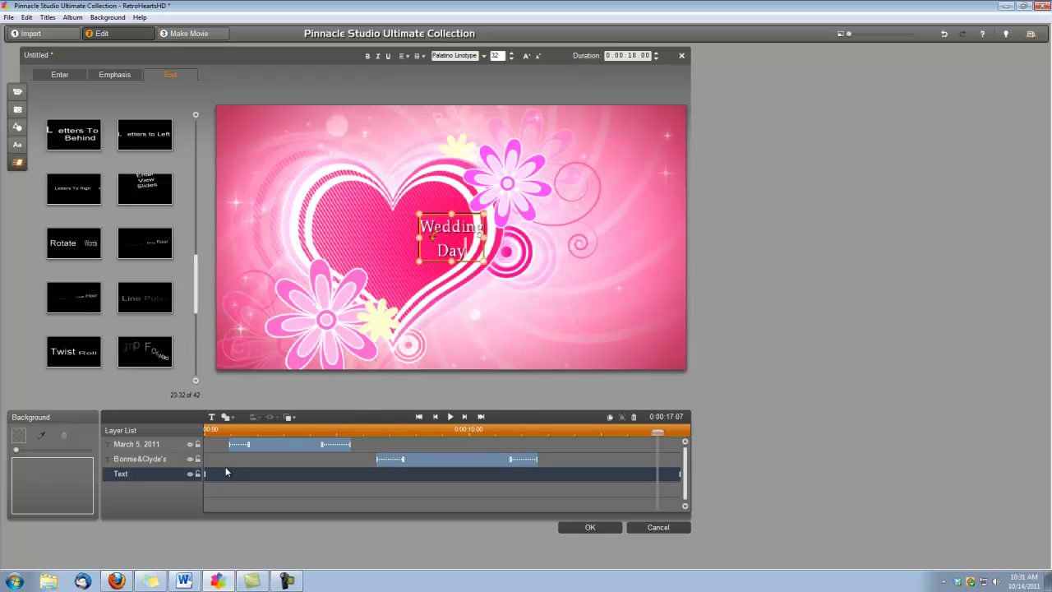
pyautogui.moveTo(204, 474); pyautogui.dragTo(562, 482)
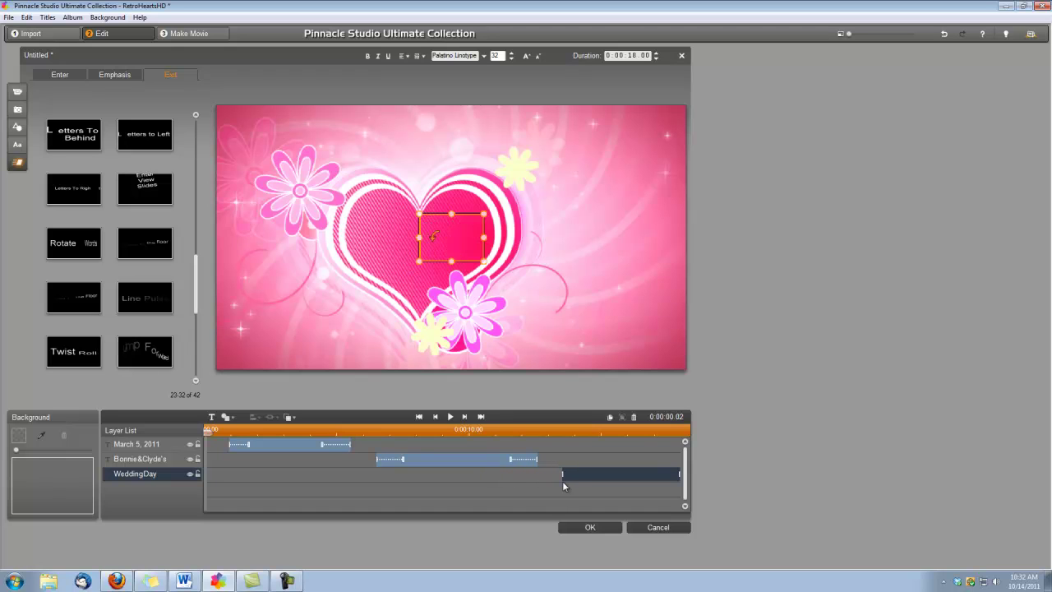
# Shift the Wedding Day text left into the heart and add the Page From Infinity entrance
pyautogui.click(208, 431)
pyautogui.moveTo(208, 432); pyautogui.dragTo(563, 438)
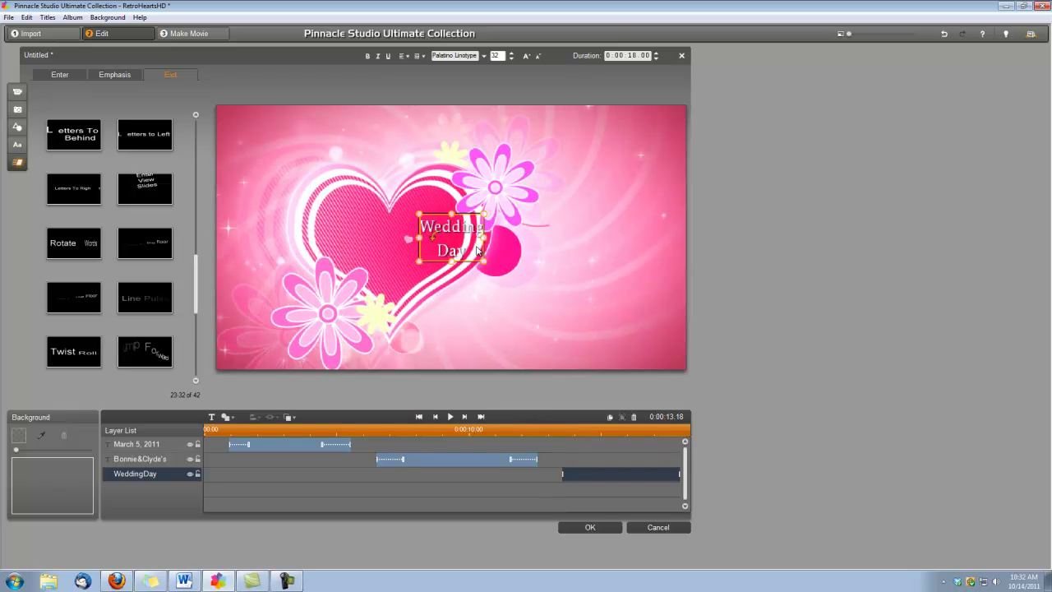
pyautogui.moveTo(459, 213); pyautogui.dragTo(398, 217)
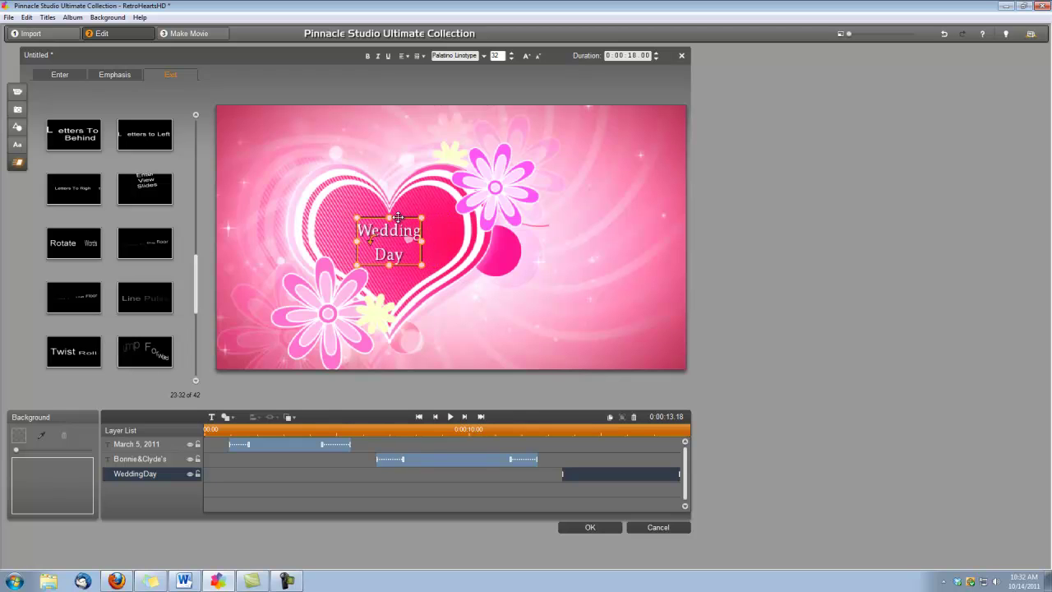
pyautogui.click(61, 74)
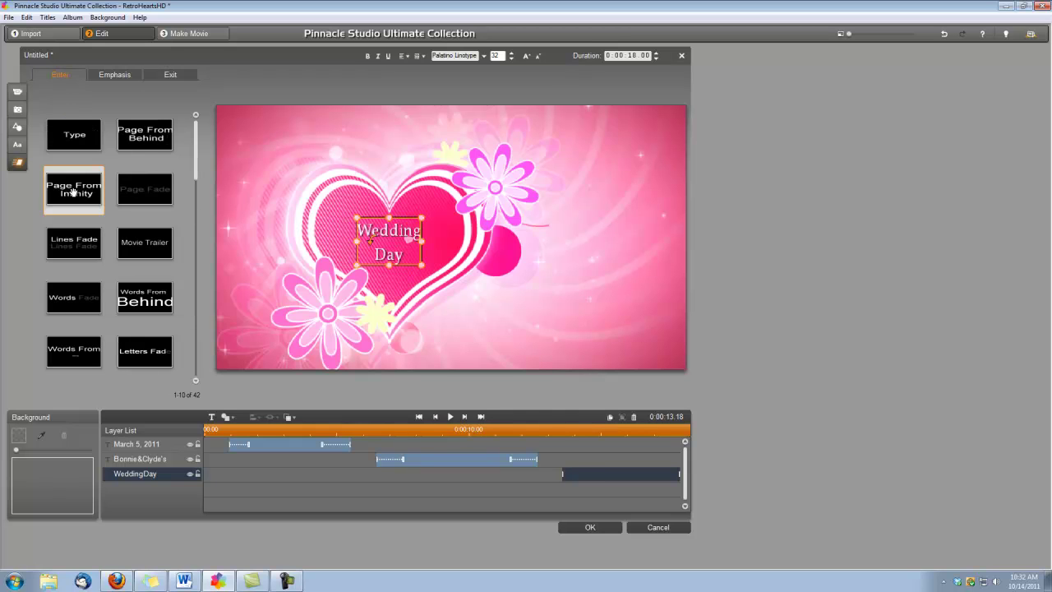
pyautogui.moveTo(75, 192); pyautogui.dragTo(580, 475)
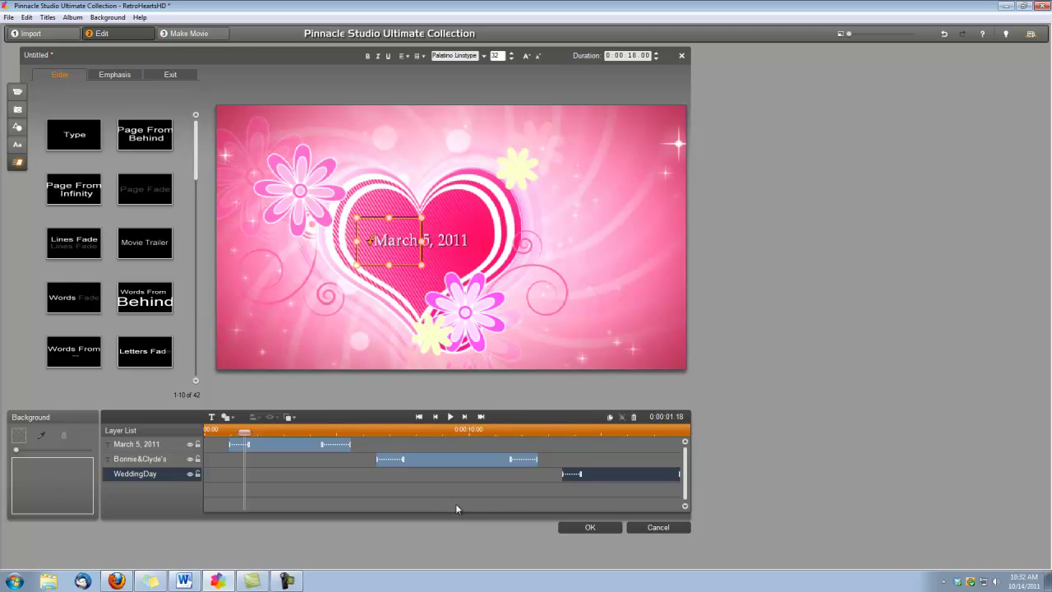
# Accept the finished titles and close the title editor, returning to the Edit album with RetroHearts_BG01.mov
pyautogui.click(591, 528)
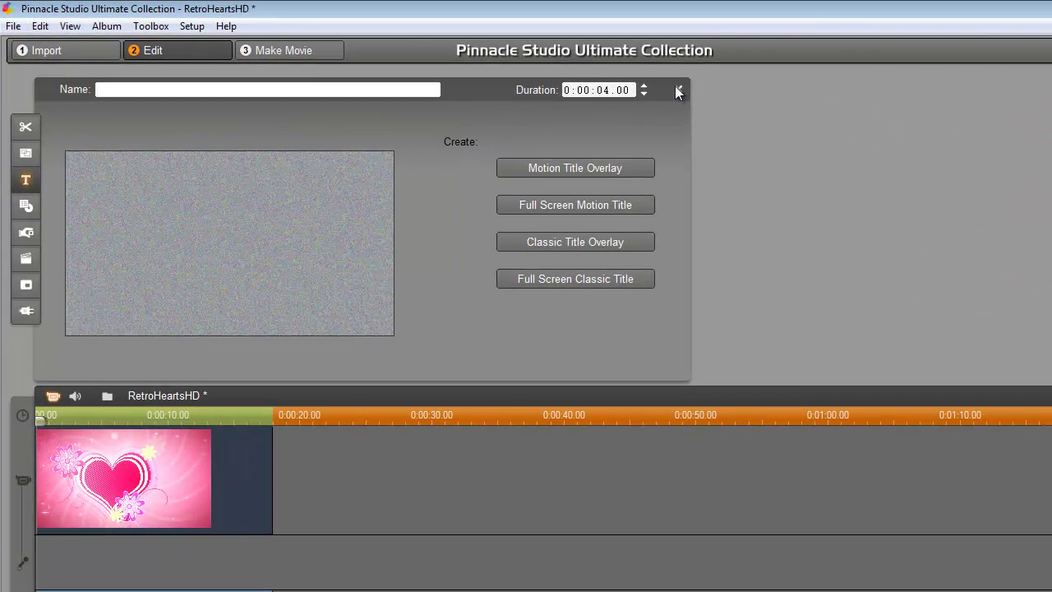
pyautogui.click(451, 59)
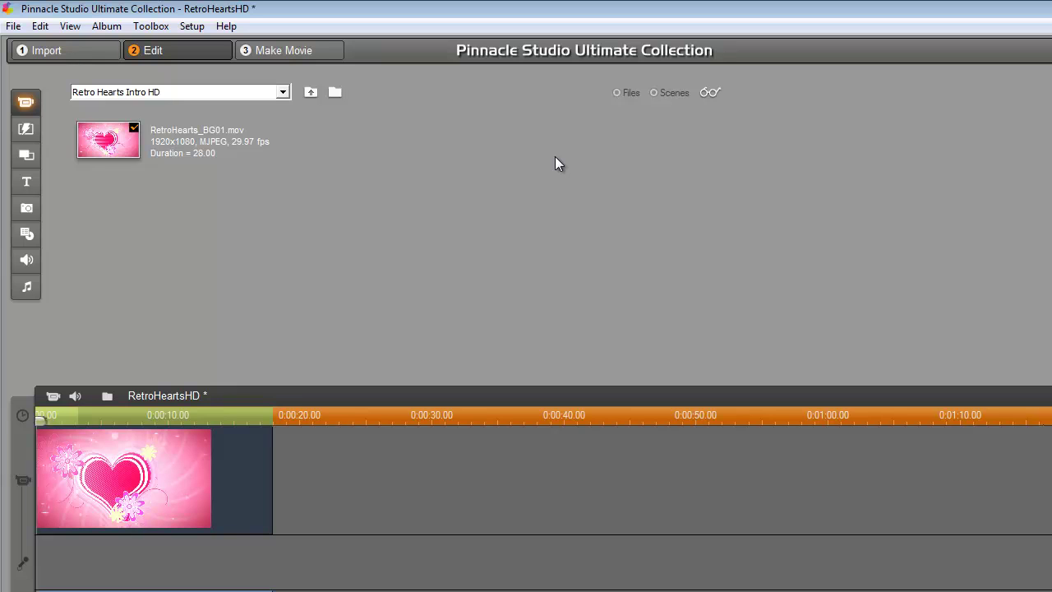
# Place Ride of the Valkyries from the Music album onto the timeline's music track
pyautogui.click(27, 287)
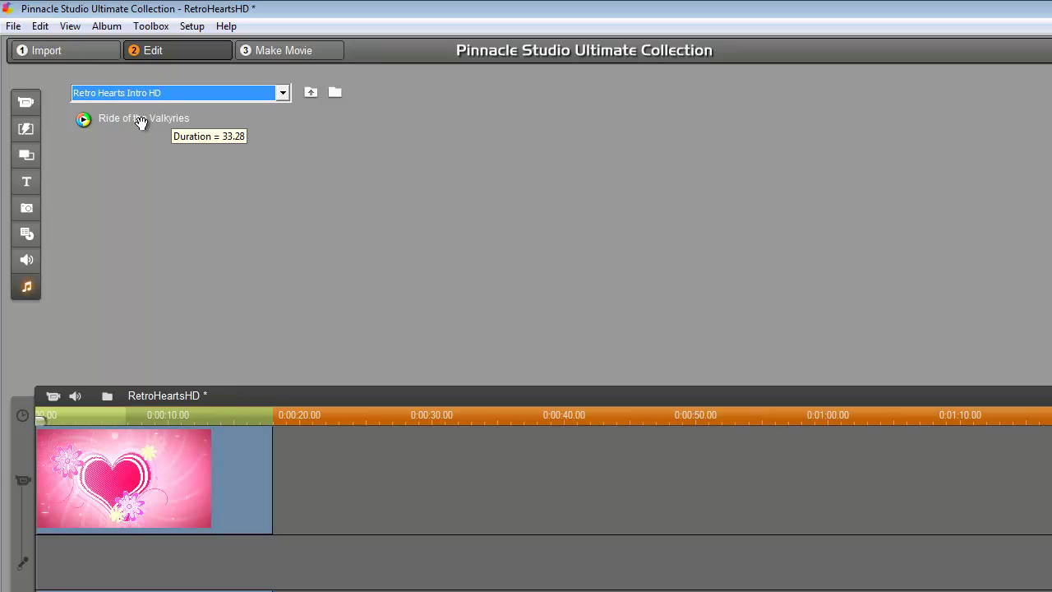
pyautogui.moveTo(126, 120); pyautogui.dragTo(37, 588)
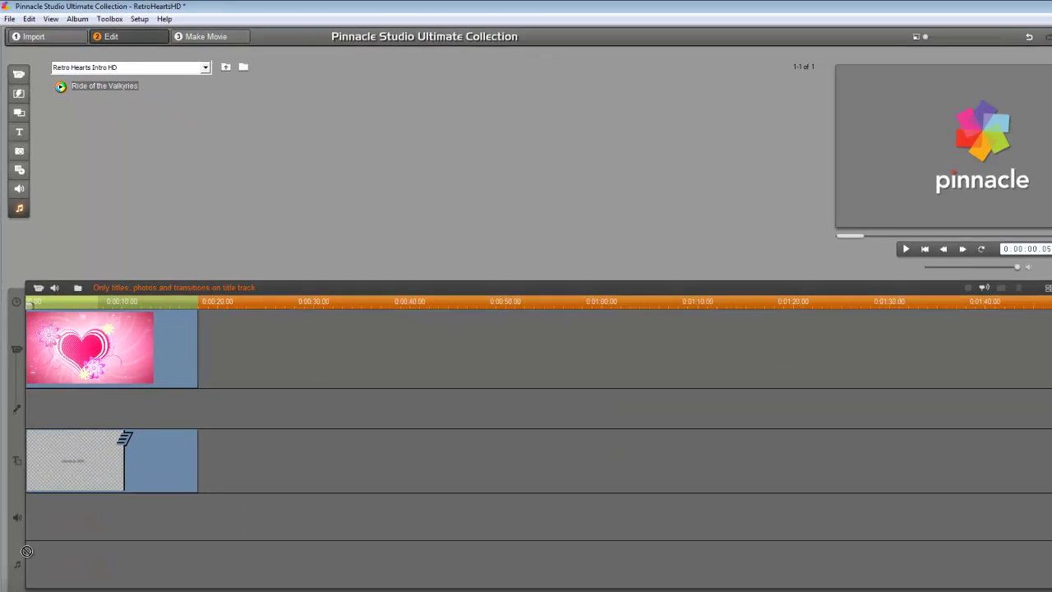
pyautogui.moveTo(26, 551); pyautogui.dragTo(38, 553)
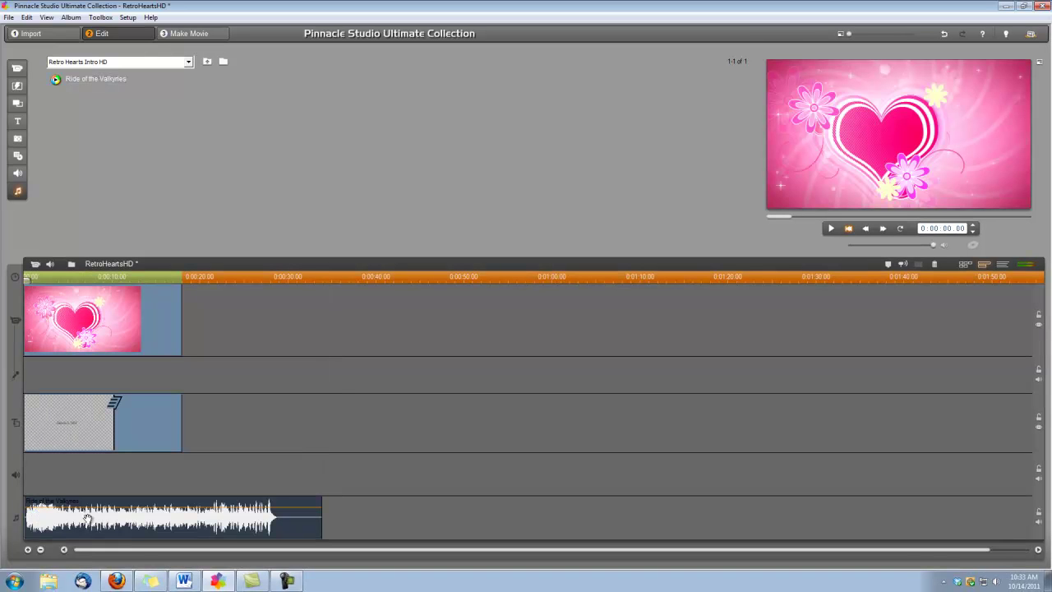
# Trim the Ride of the Valkyries clip to an 18-second duration
pyautogui.doubleClick(112, 520)
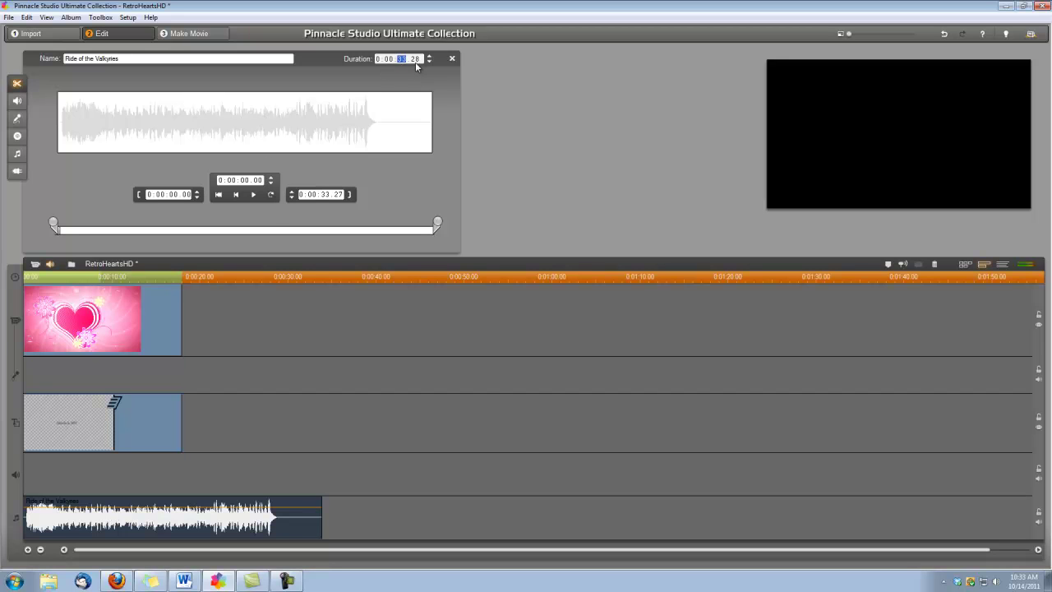
pyautogui.write('18.00')
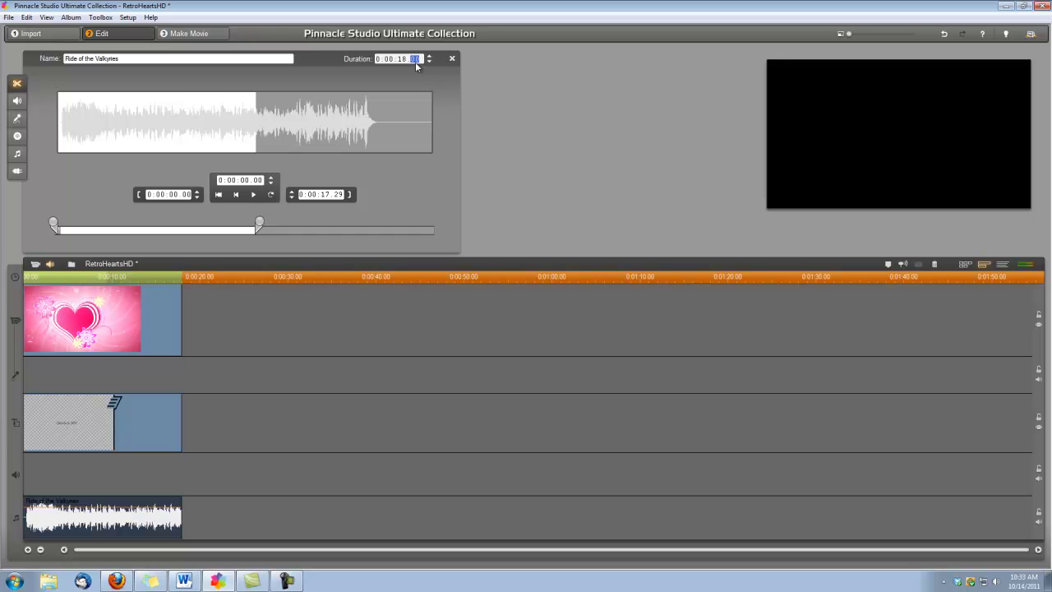
pyautogui.click(452, 58)
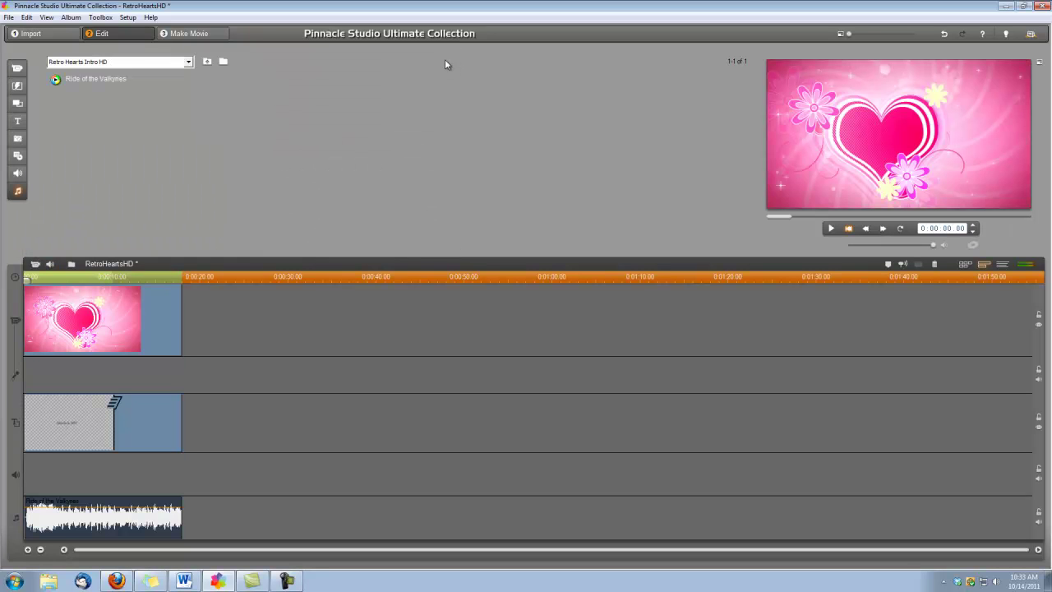